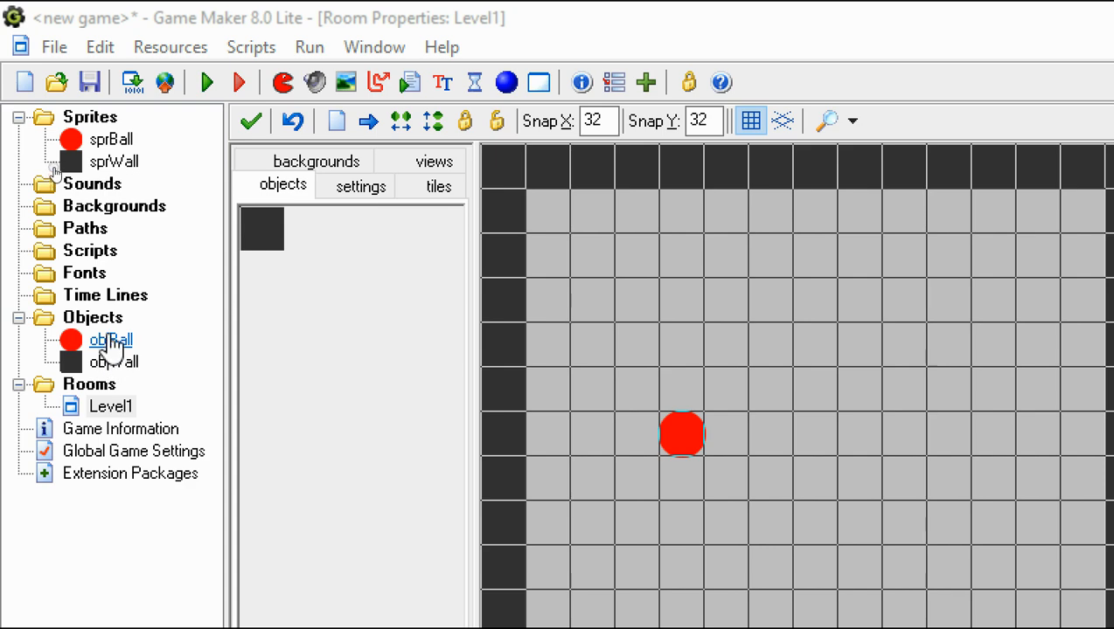
# Open the objBall object's properties and resize the program window until the event controls and the full action library fit on screen
pyautogui.click(110, 341)
pyautogui.doubleClick(111, 341)
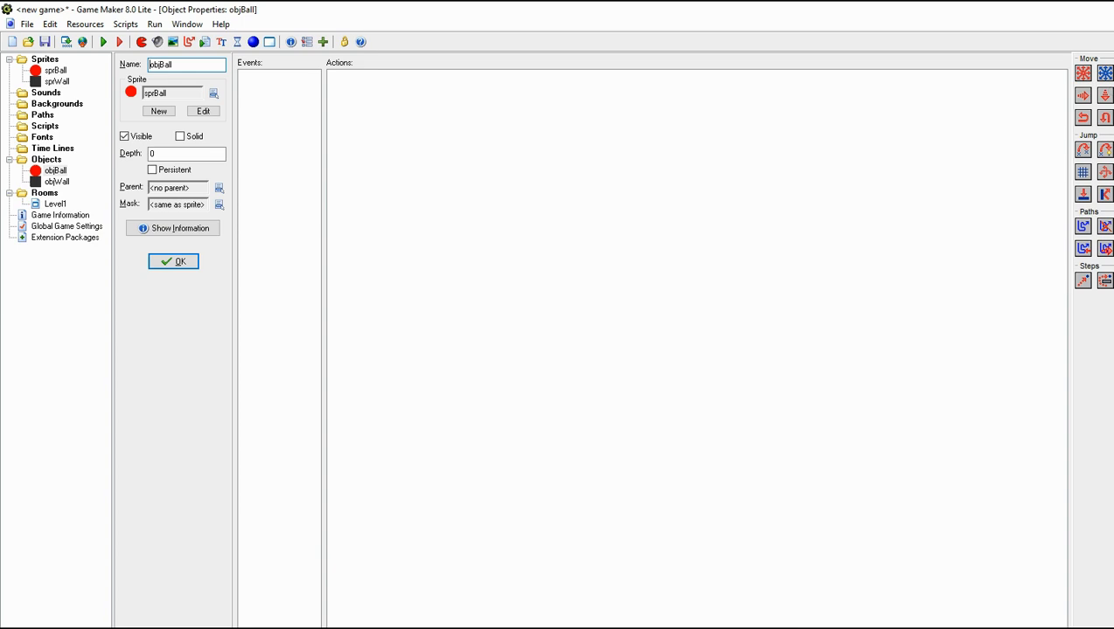
pyautogui.click(1112, 9)
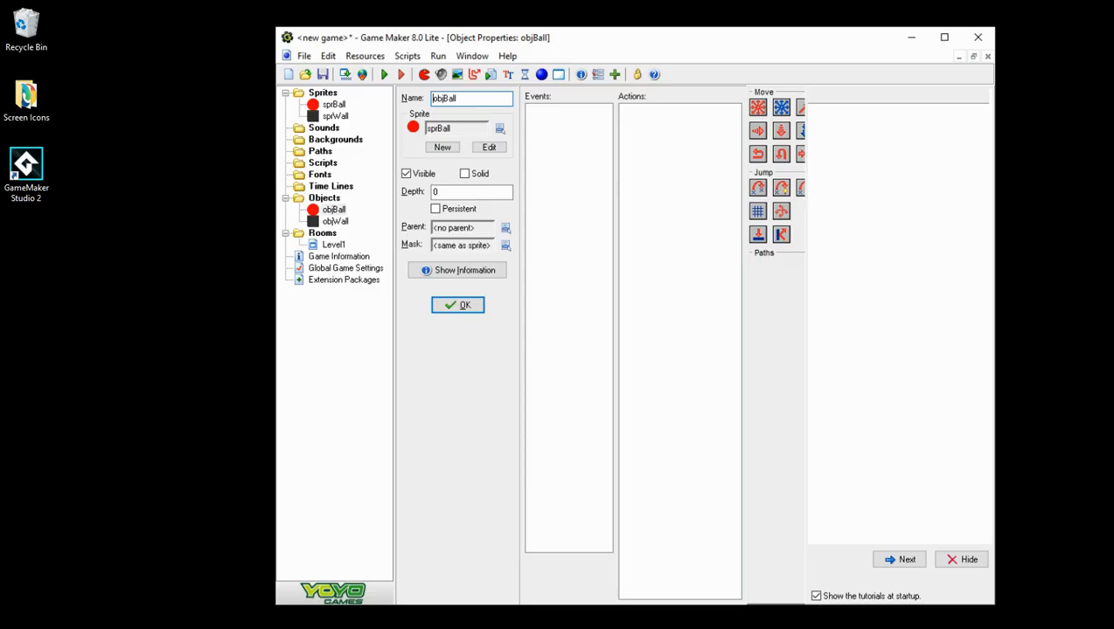
pyautogui.moveTo(831, 71); pyautogui.dragTo(586, 41)
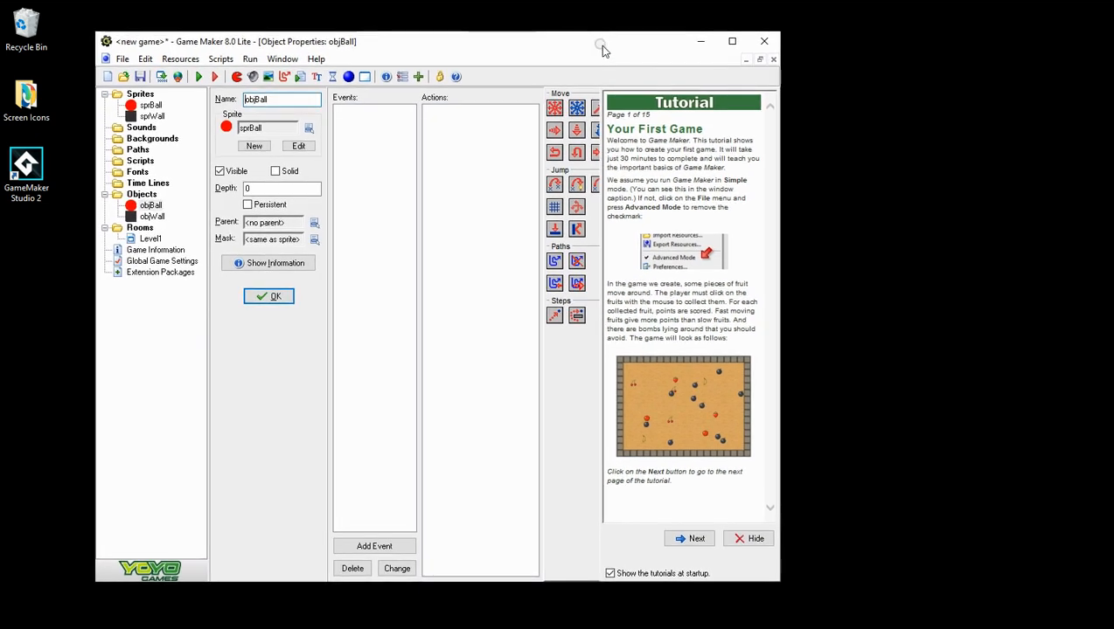
pyautogui.moveTo(783, 365); pyautogui.dragTo(1113, 359)
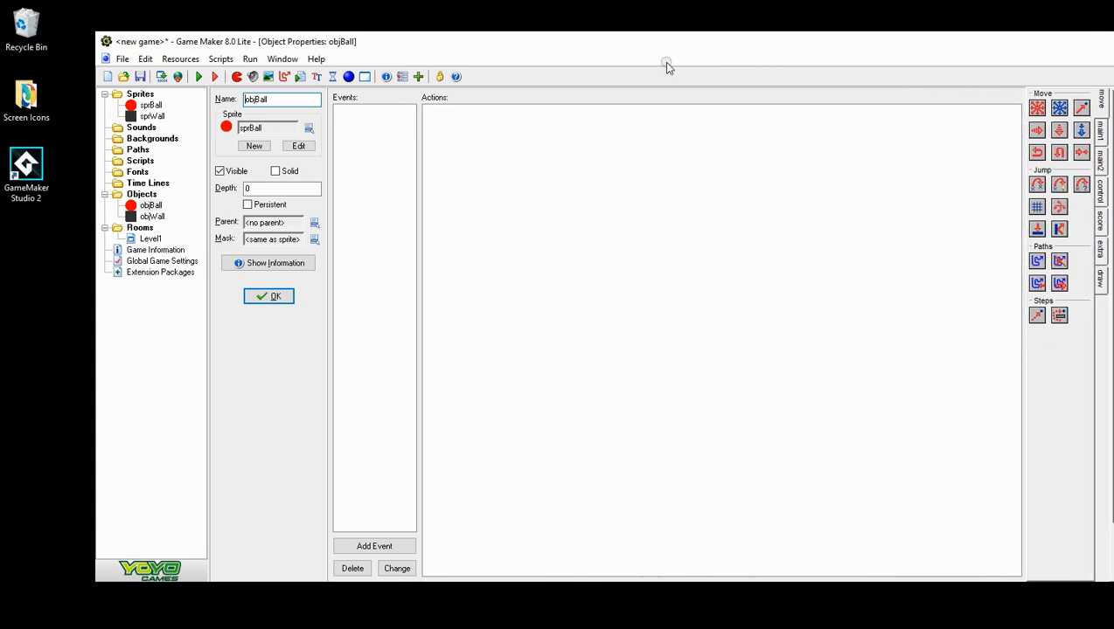
pyautogui.moveTo(667, 66); pyautogui.dragTo(575, 31)
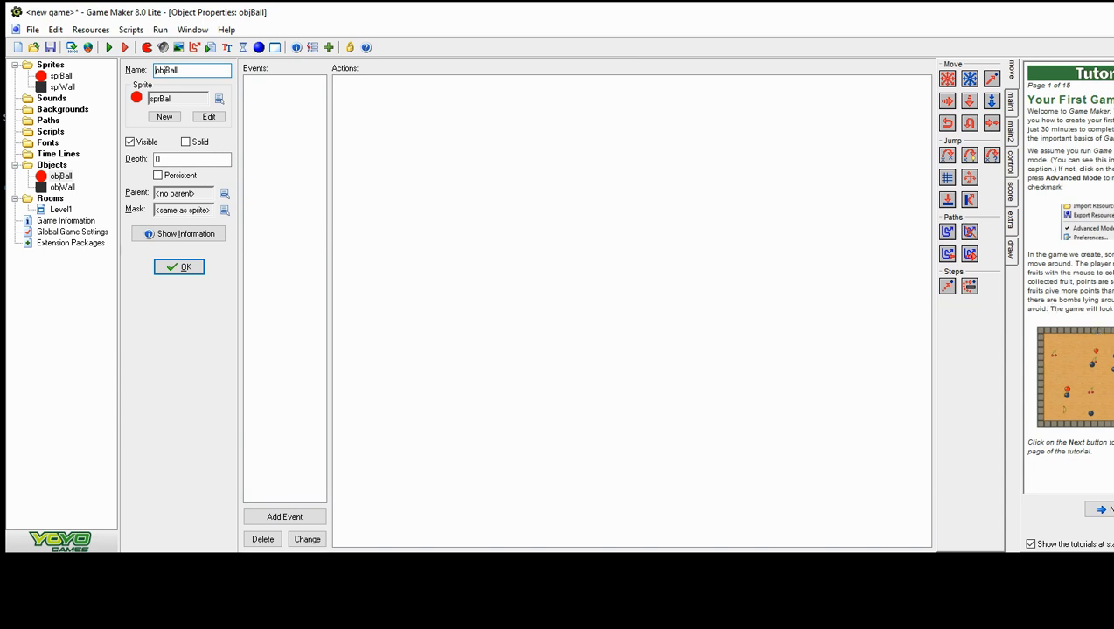
pyautogui.moveTo(1113, 359); pyautogui.dragTo(1113, 358)
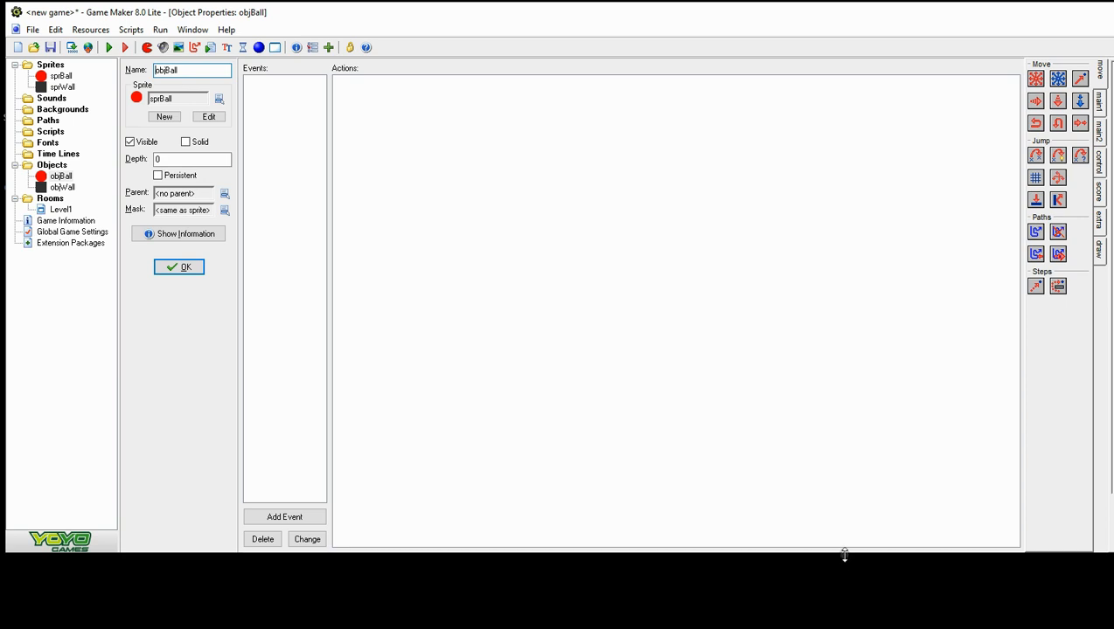
pyautogui.moveTo(845, 555); pyautogui.dragTo(846, 621)
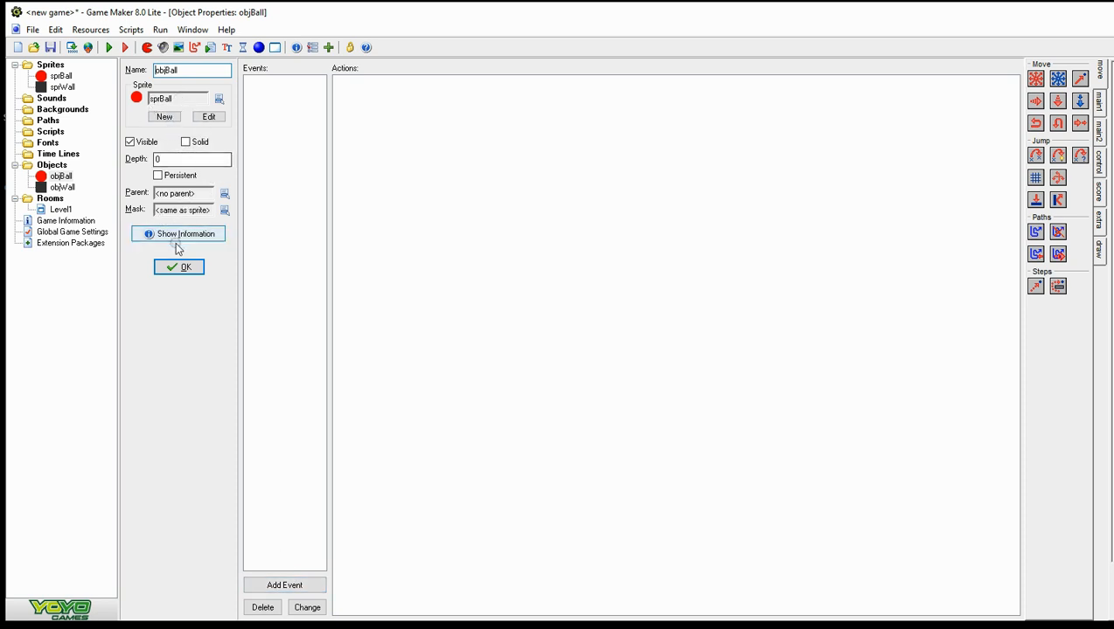
# Add a Create event to objBall and give it a Move Fixed action
pyautogui.click(282, 587)
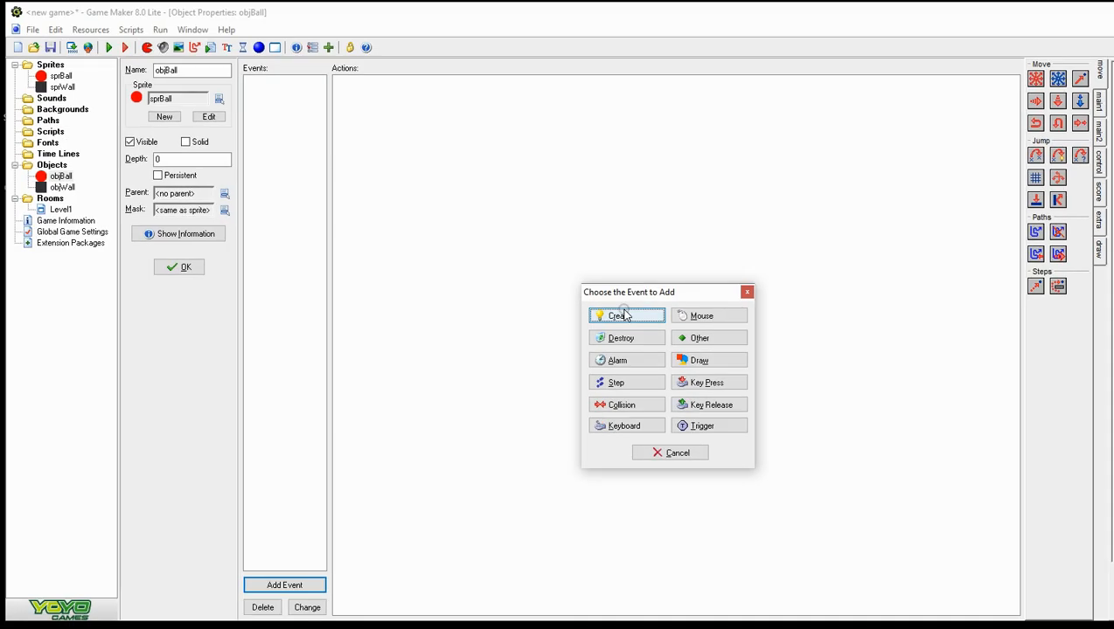
pyautogui.click(626, 318)
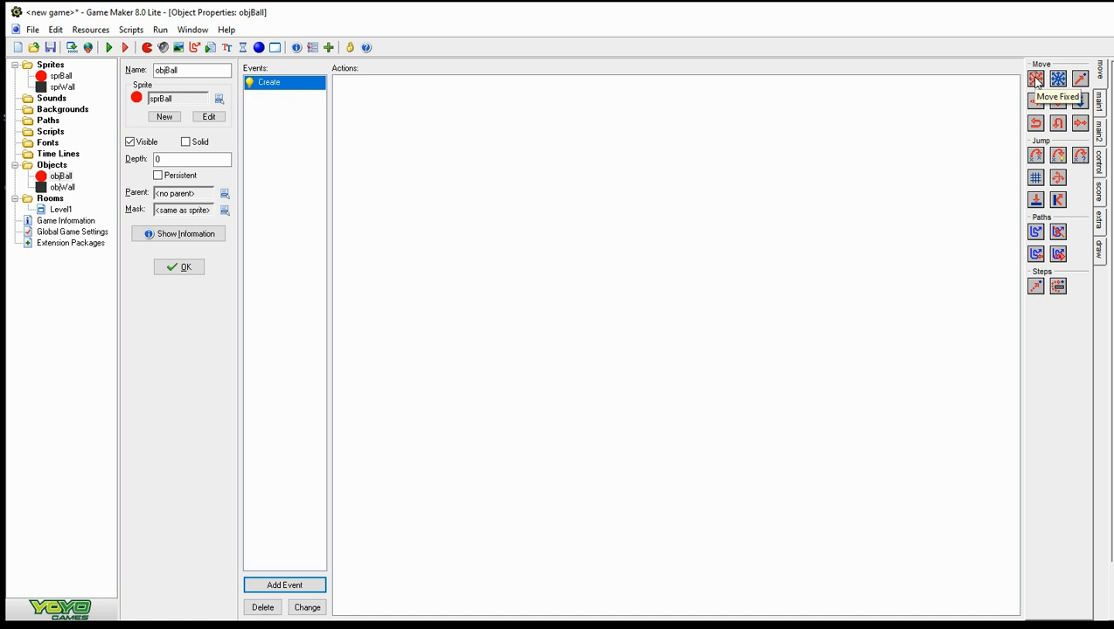
pyautogui.moveTo(1036, 81); pyautogui.dragTo(535, 181)
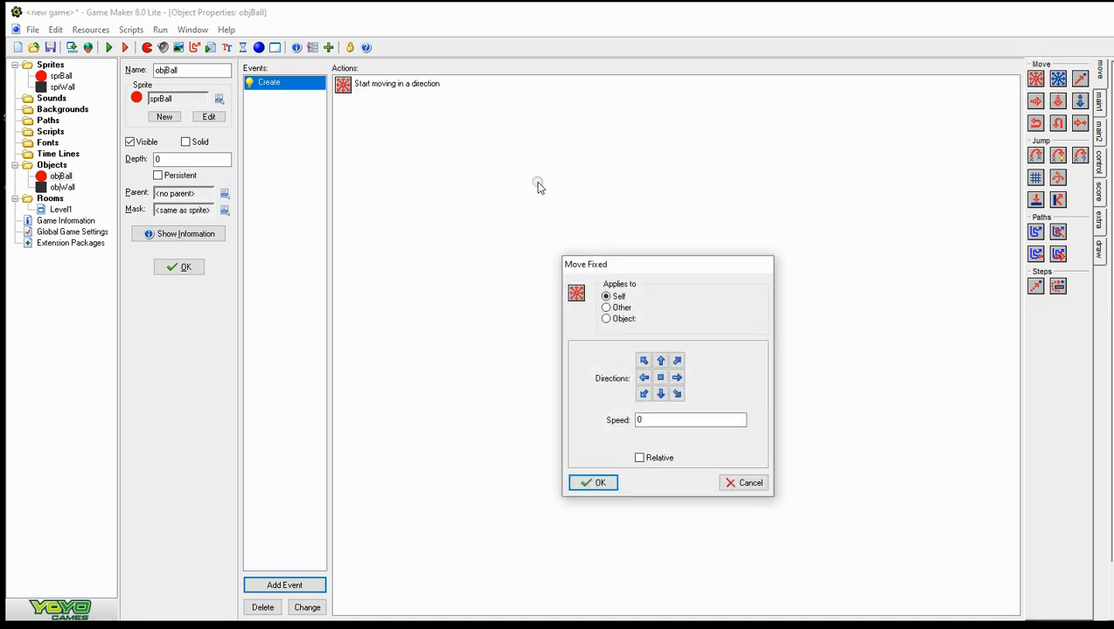
# Set the Create event's Move Fixed action to all four diagonal directions at speed 5, and test-run the game
pyautogui.click(644, 360)
pyautogui.click(678, 360)
pyautogui.click(677, 393)
pyautogui.click(644, 393)
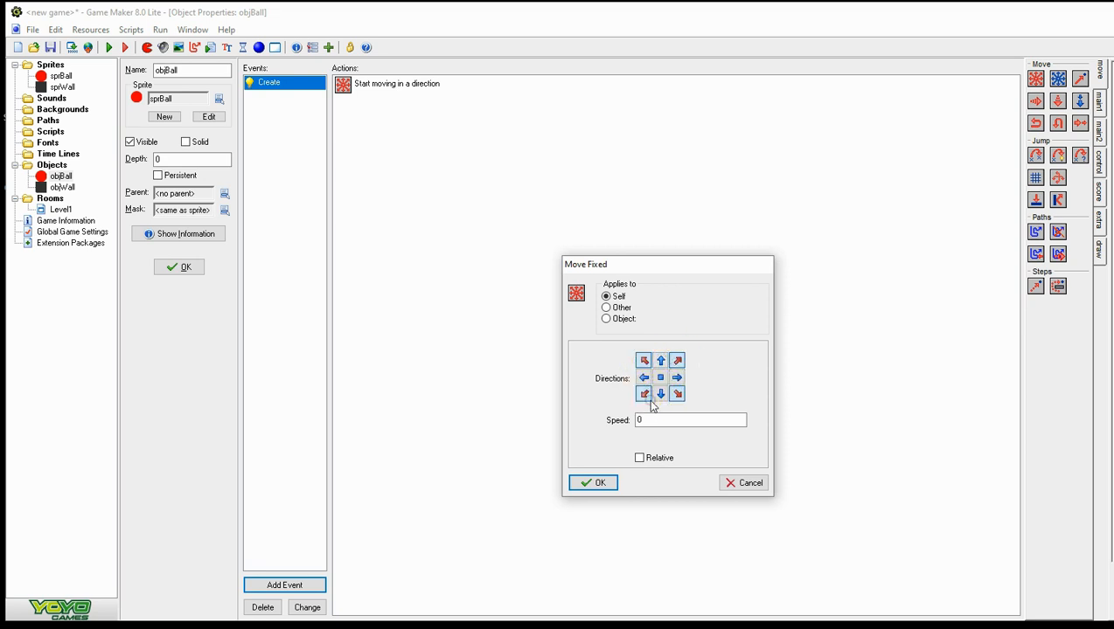
pyautogui.doubleClick(644, 419)
pyautogui.write('5')
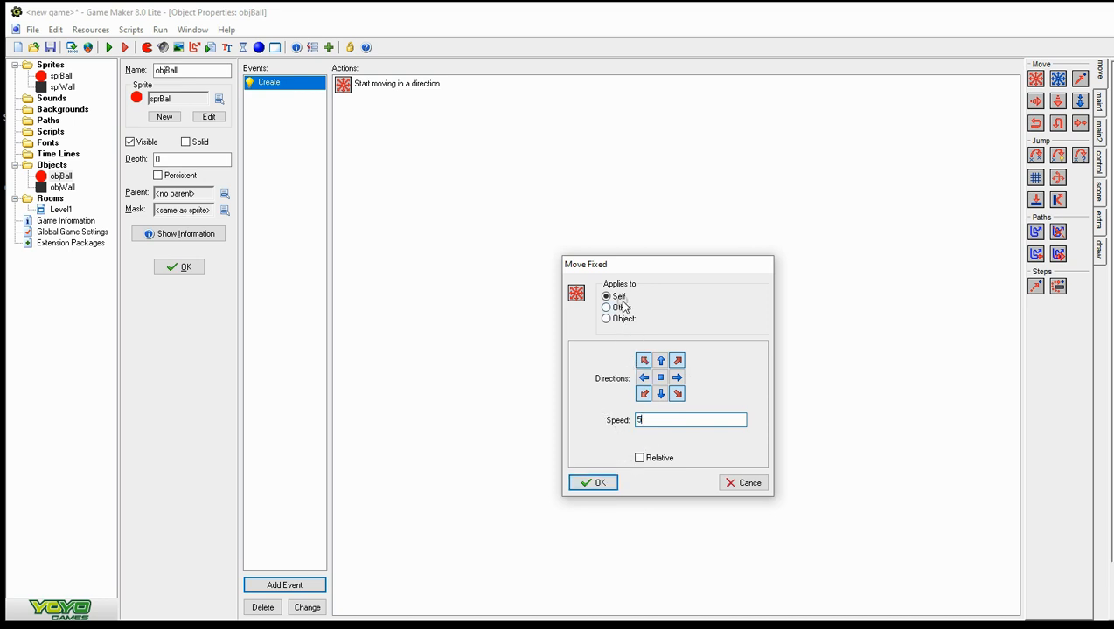
pyautogui.click(598, 484)
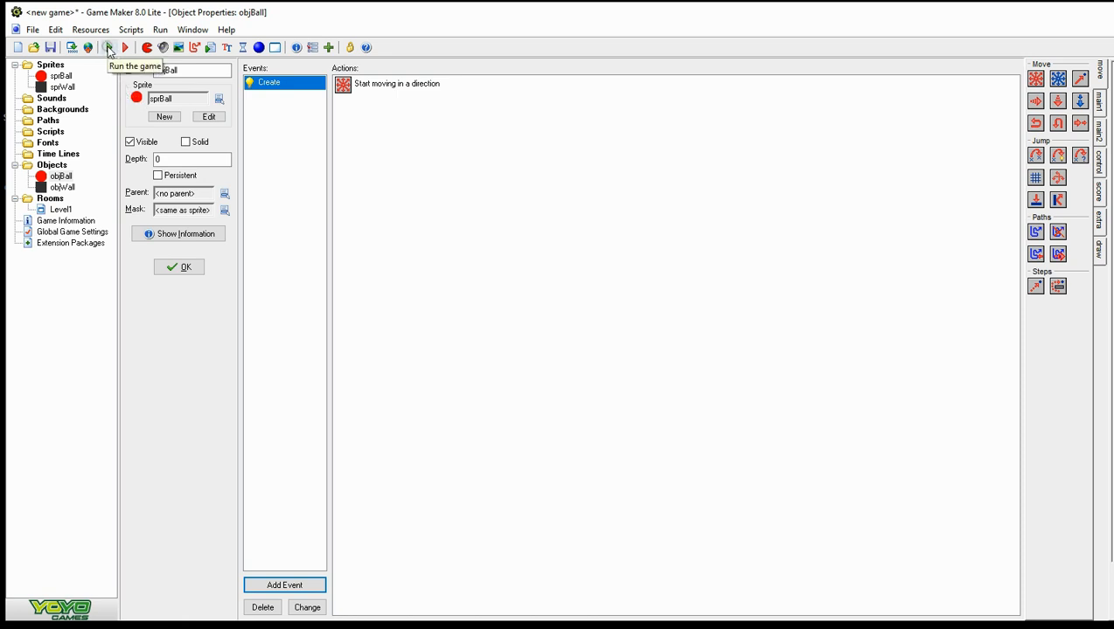
pyautogui.click(108, 49)
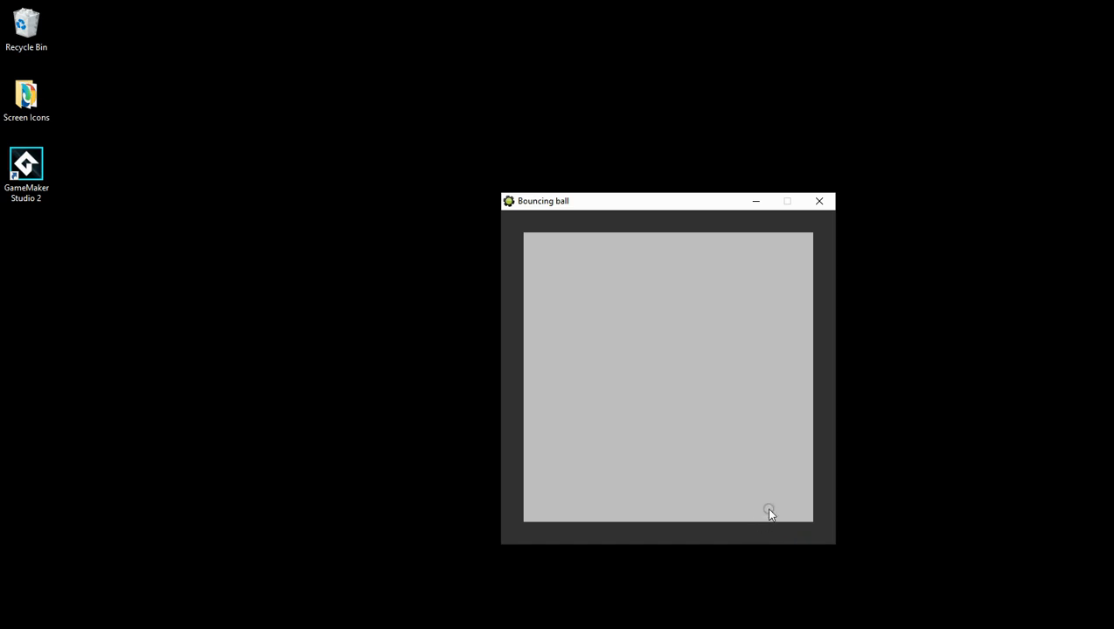
pyautogui.click(816, 202)
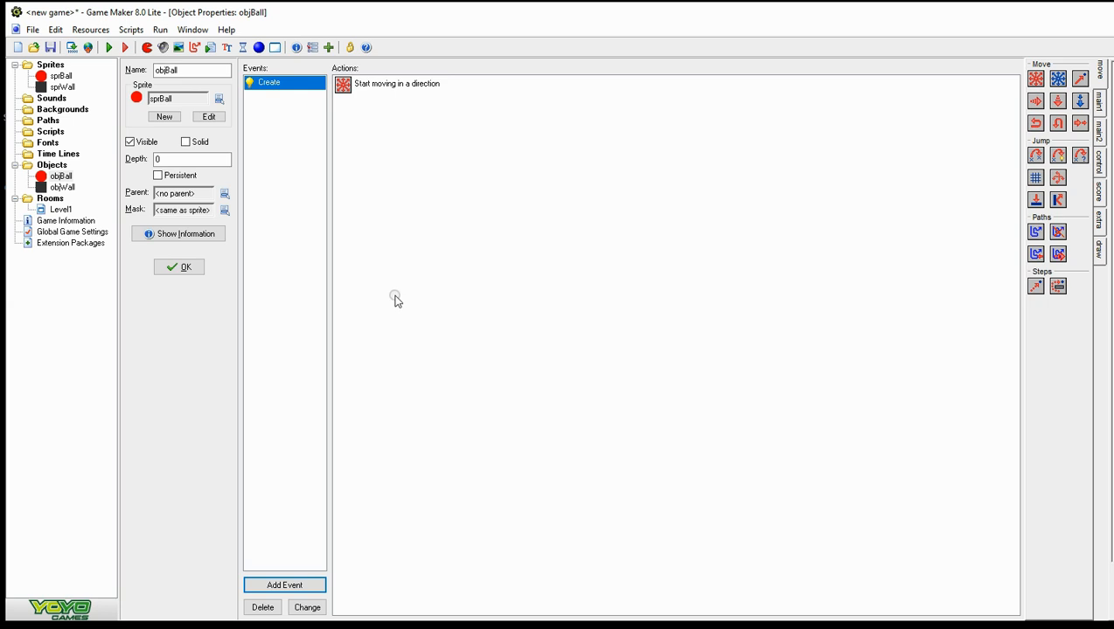
# Add a collision event with objWall to objBall and give it a Bounce action
pyautogui.click(297, 586)
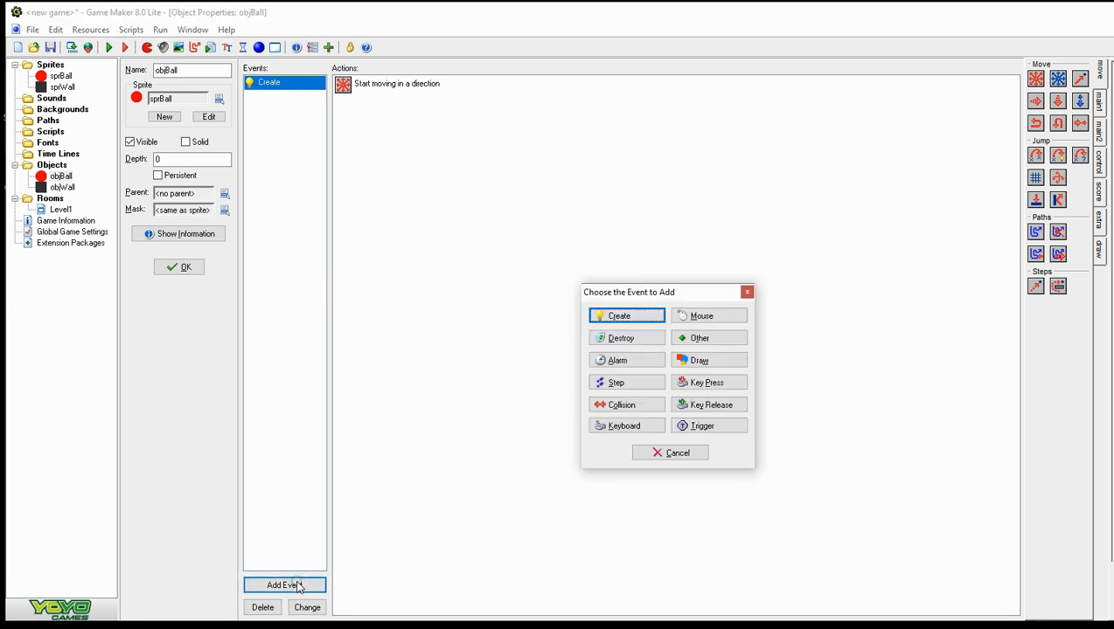
pyautogui.click(634, 406)
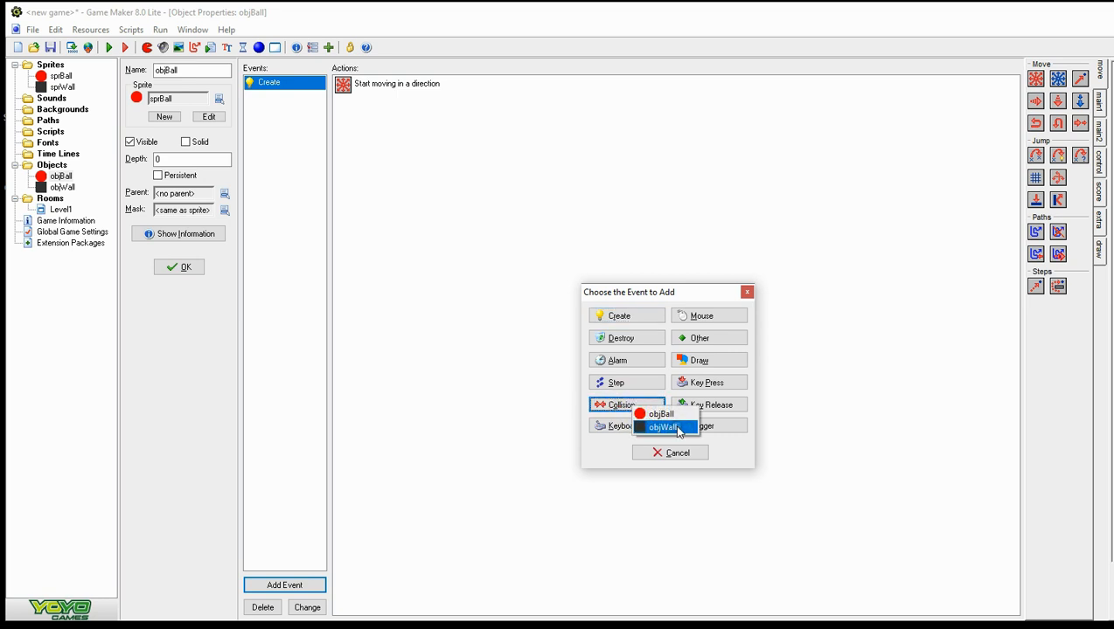
pyautogui.click(614, 403)
pyautogui.click(619, 405)
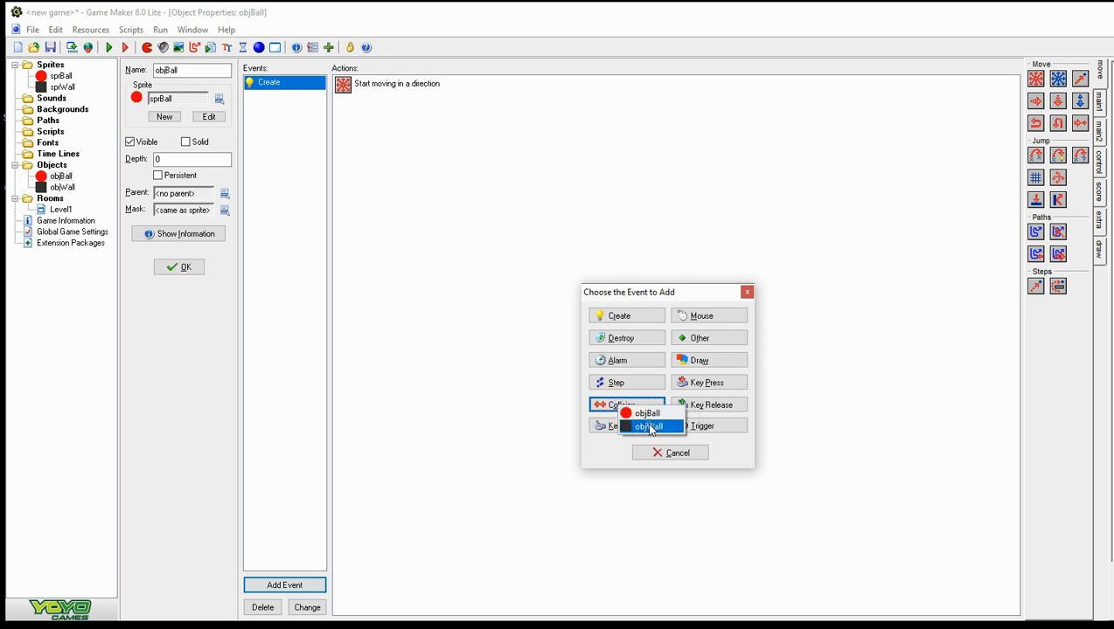
pyautogui.click(649, 426)
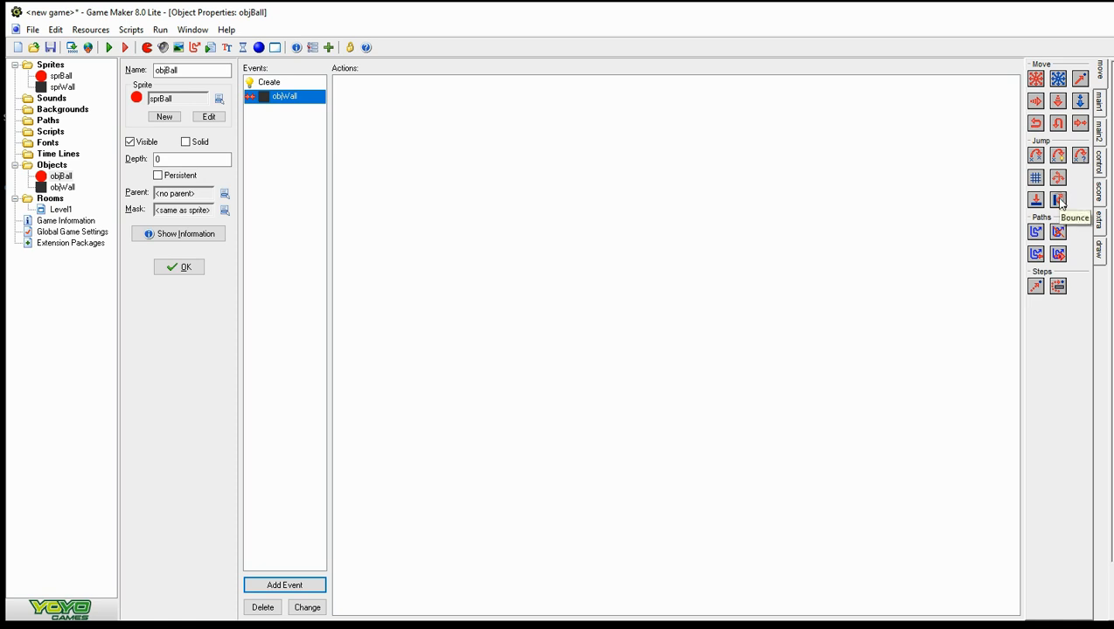
pyautogui.moveTo(1060, 203); pyautogui.dragTo(544, 218)
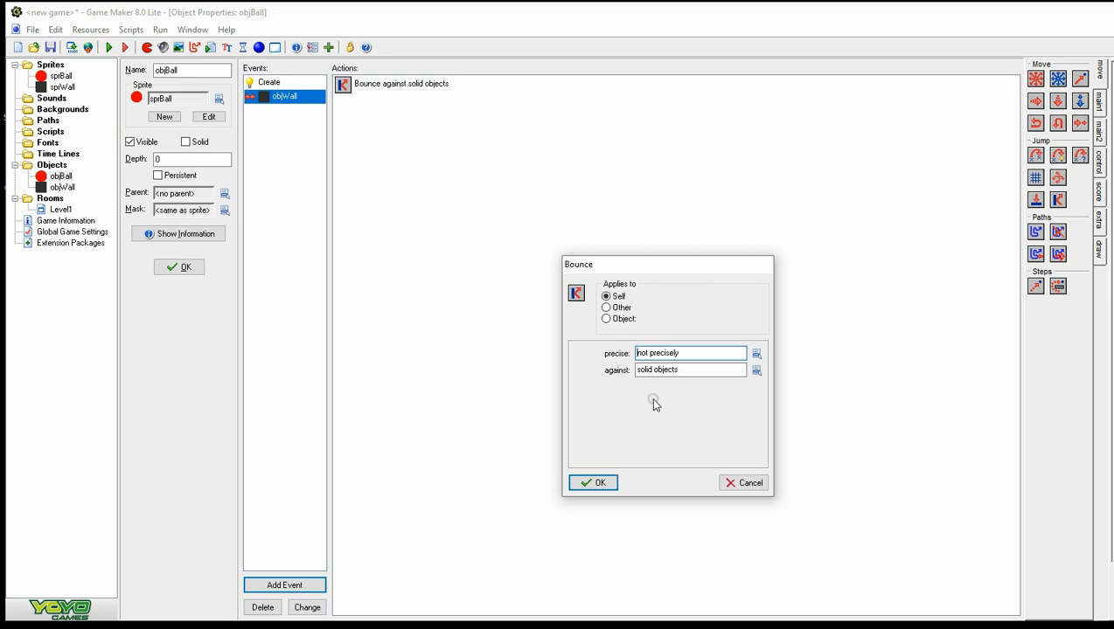
# Set the Bounce action to work against solid objects, and test-run the game
pyautogui.click(756, 371)
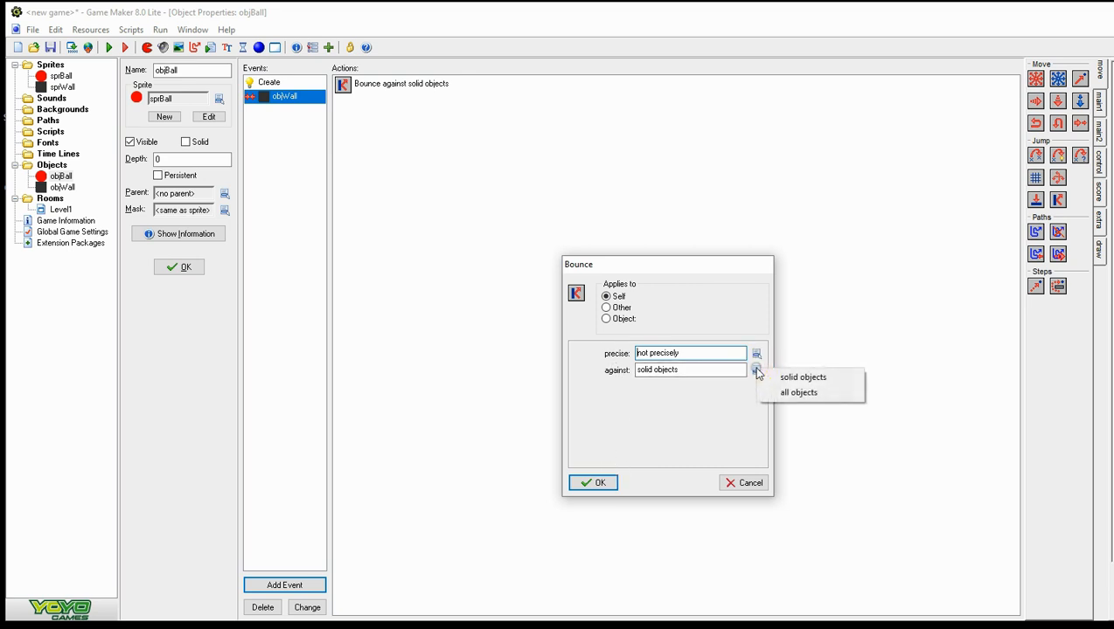
pyautogui.click(804, 377)
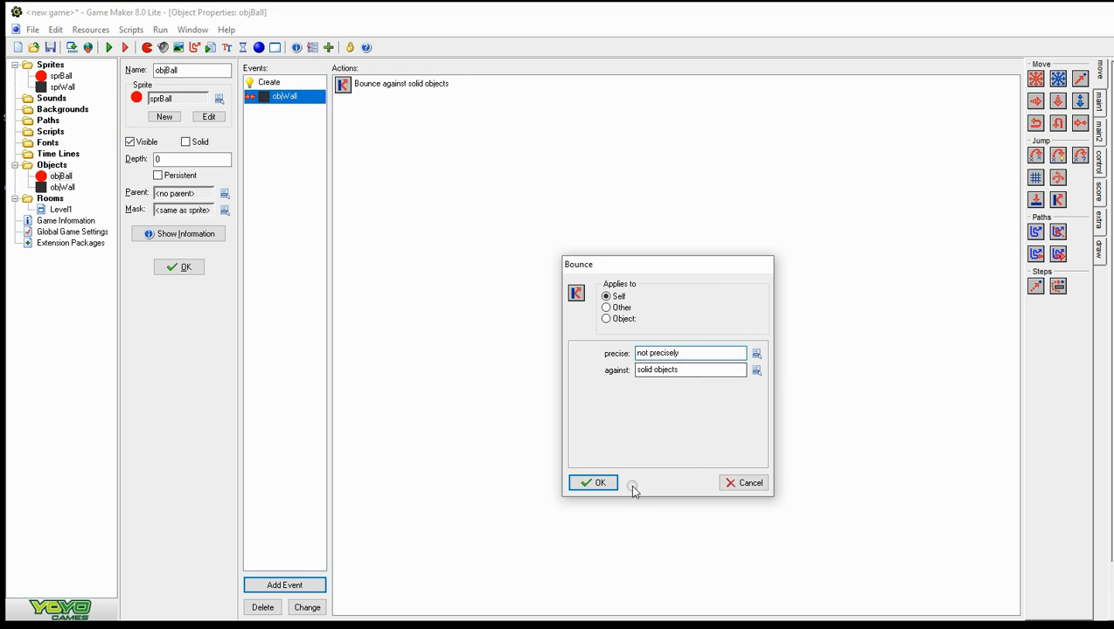
pyautogui.click(587, 483)
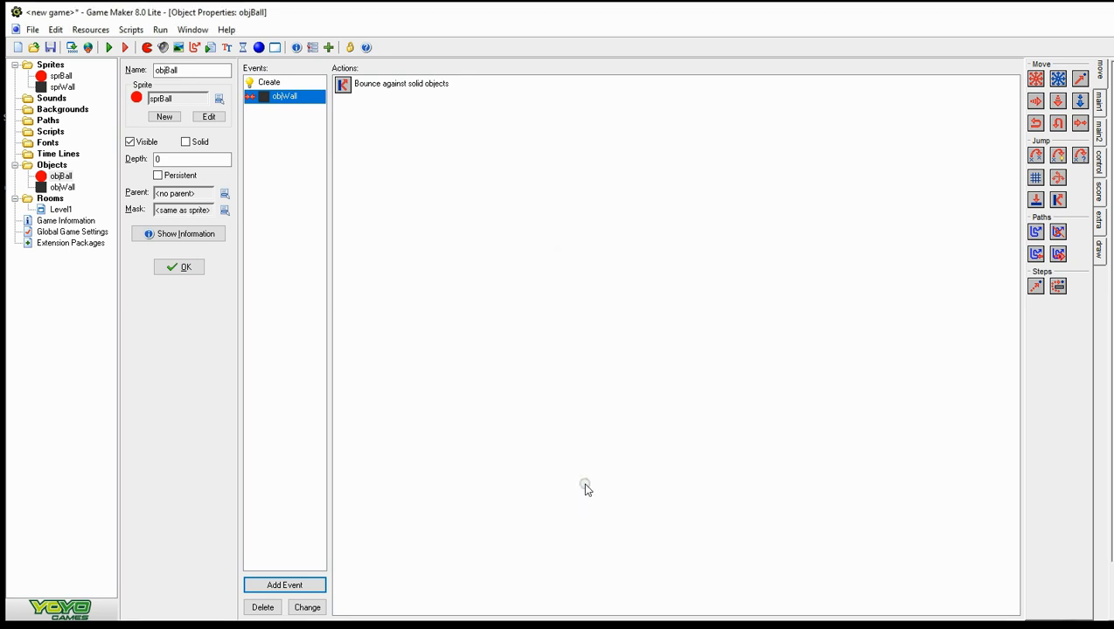
pyautogui.click(111, 49)
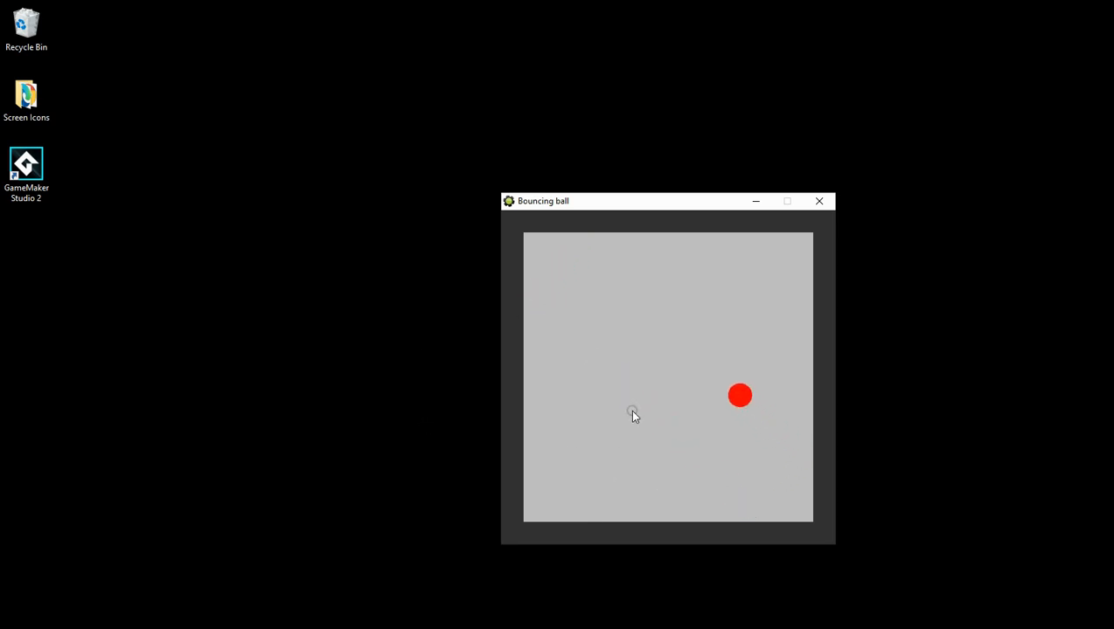
pyautogui.click(820, 202)
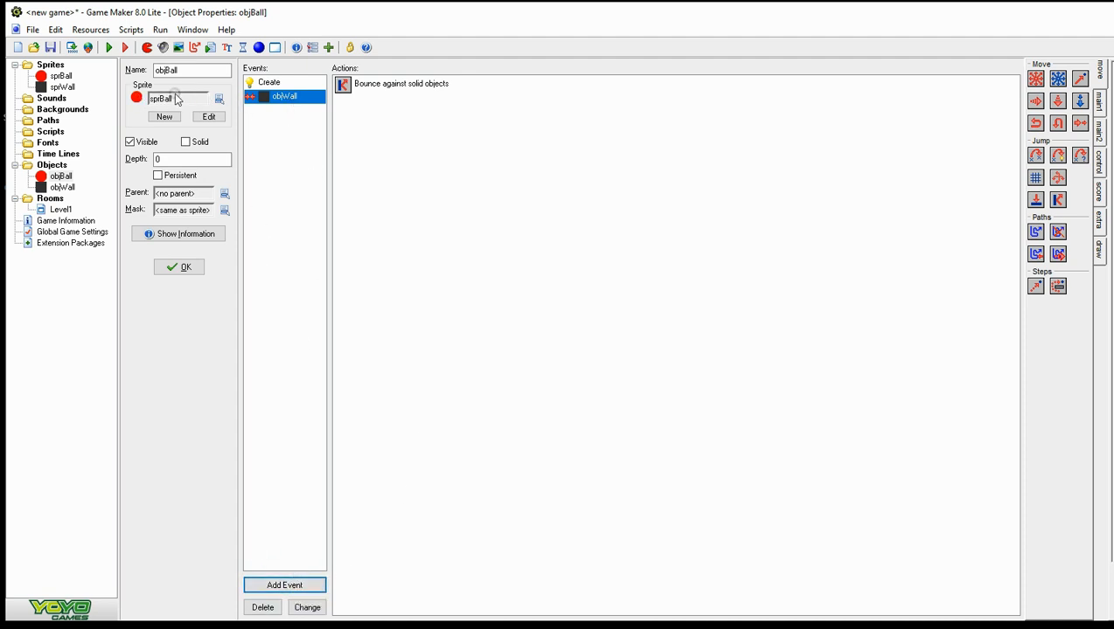
# Add a Left button mouse event to objBall and give it a Move Fixed action
pyautogui.click(284, 586)
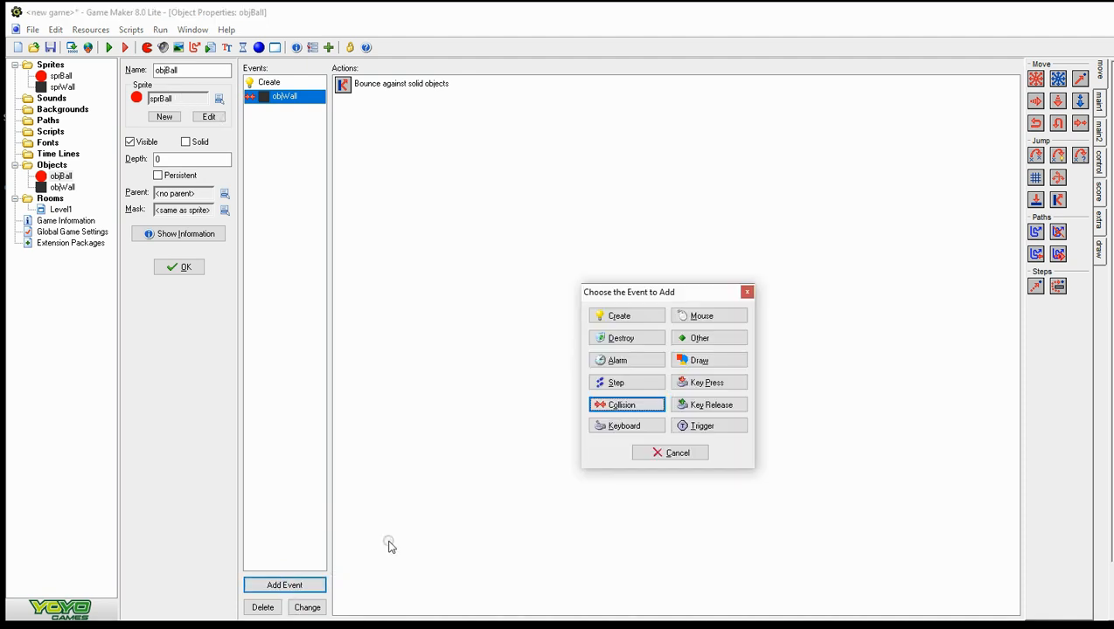
pyautogui.click(722, 319)
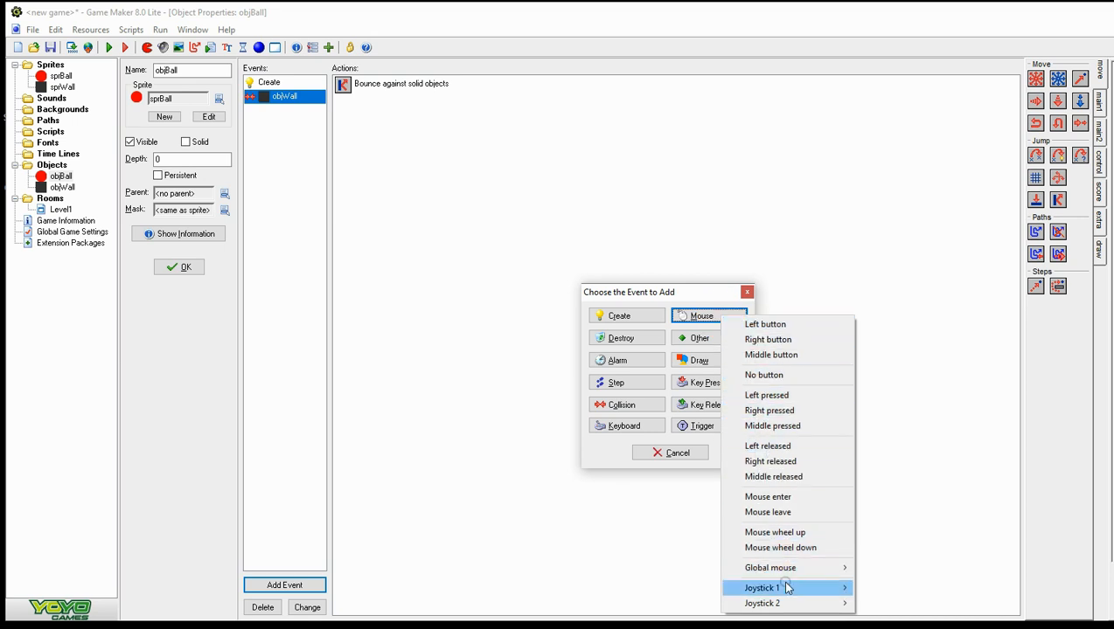
pyautogui.click(784, 329)
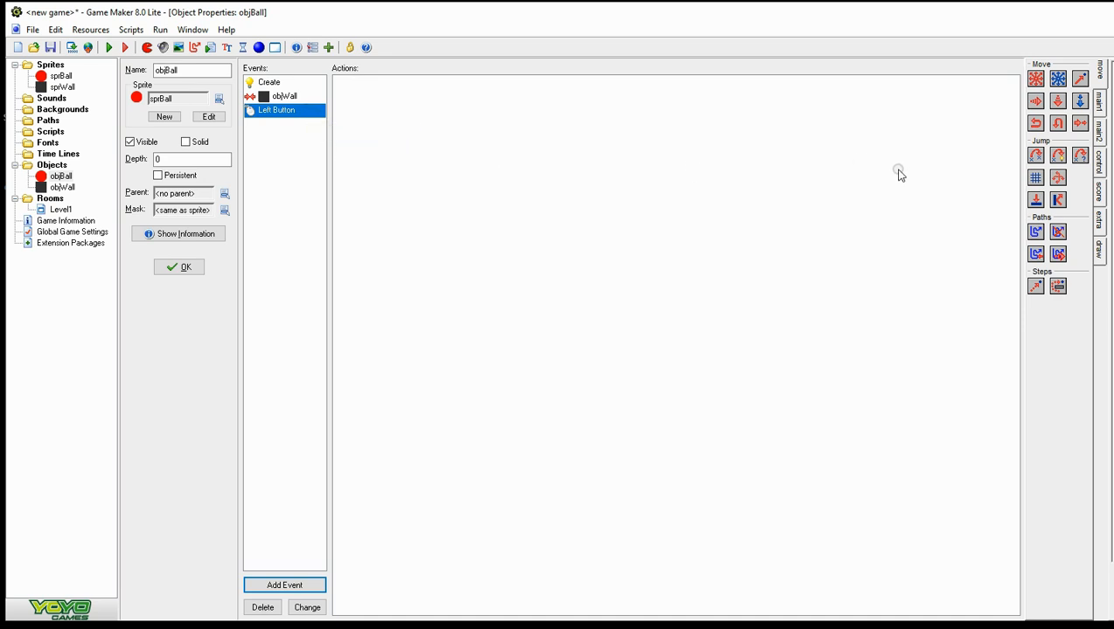
pyautogui.moveTo(1038, 83); pyautogui.dragTo(495, 169)
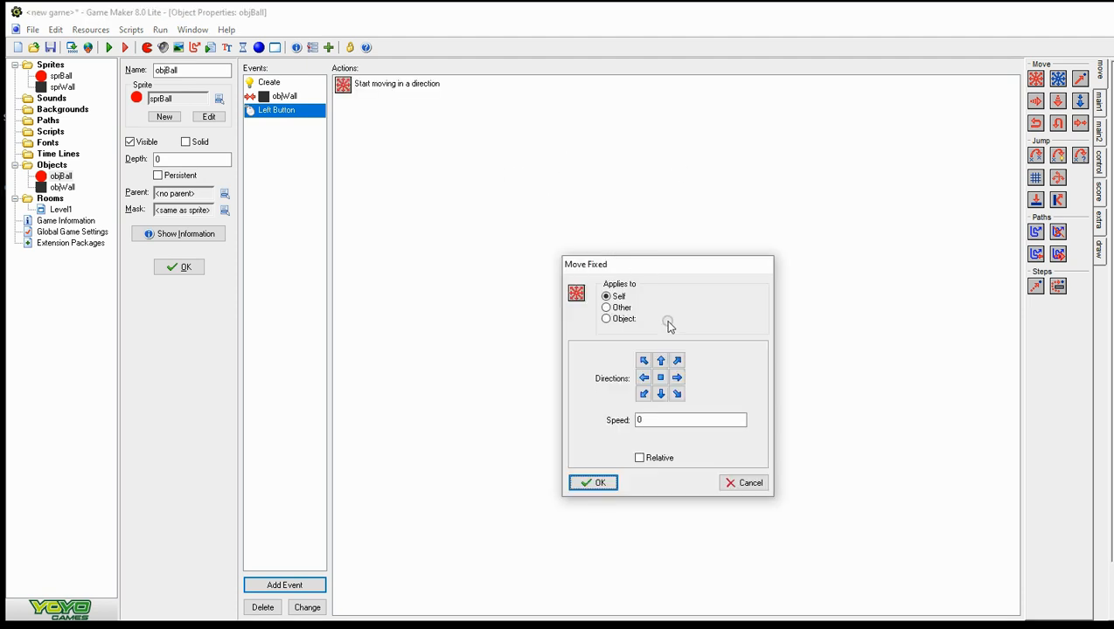
# Set the Left Button event's Move Fixed action to all four diagonal directions at speed 5
pyautogui.click(676, 361)
pyautogui.click(644, 361)
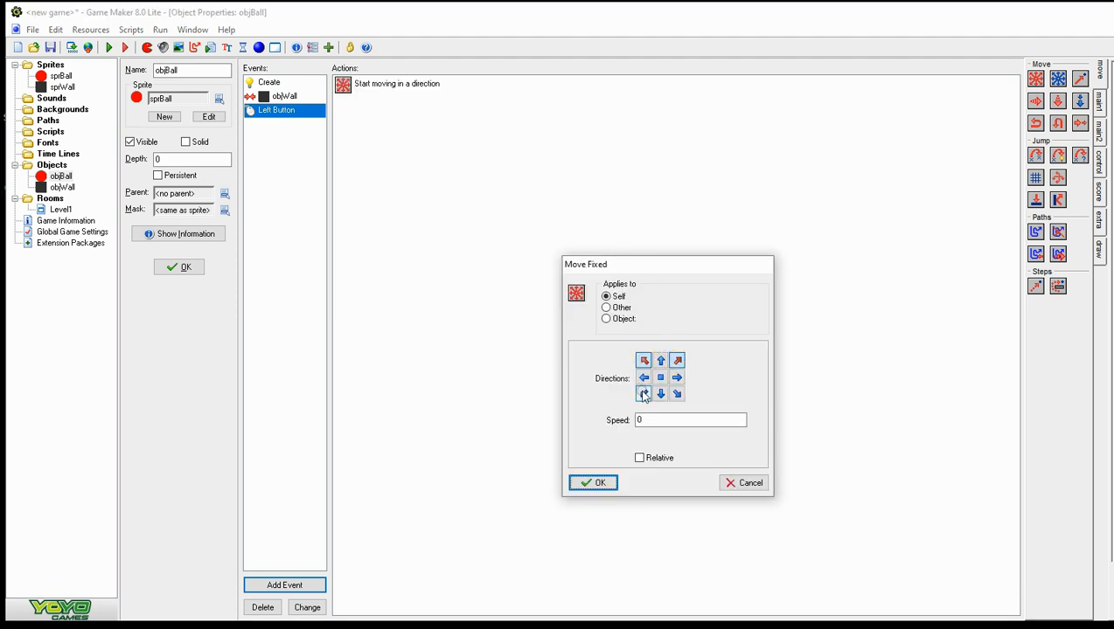
pyautogui.click(644, 393)
pyautogui.click(677, 393)
pyautogui.click(660, 378)
pyautogui.doubleClick(651, 420)
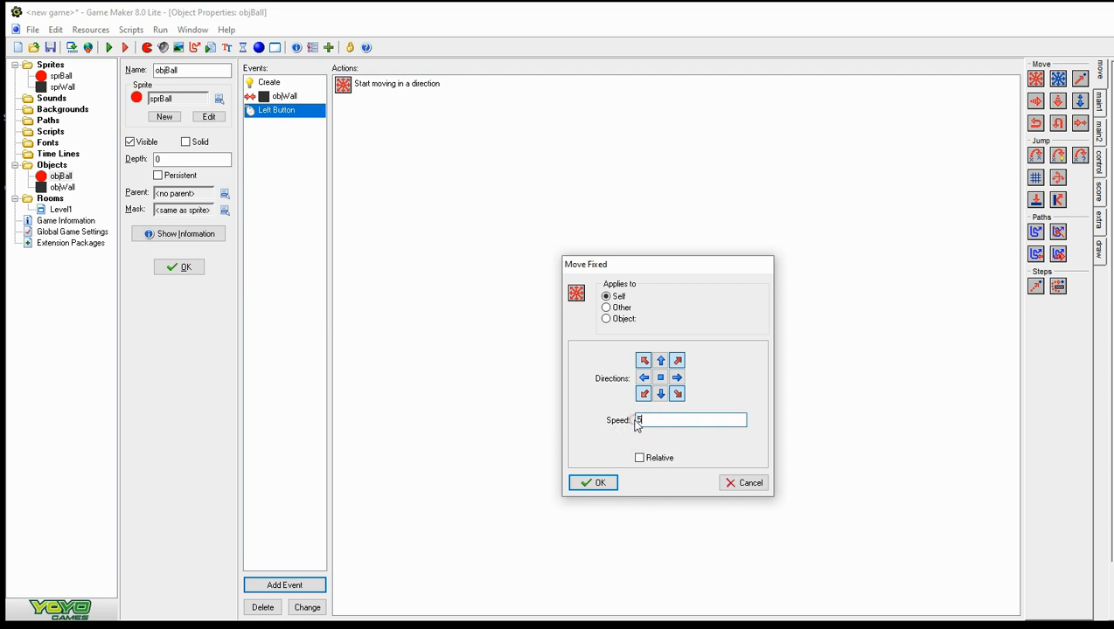
pyautogui.moveTo(641, 419); pyautogui.dragTo(629, 424)
pyautogui.click(586, 484)
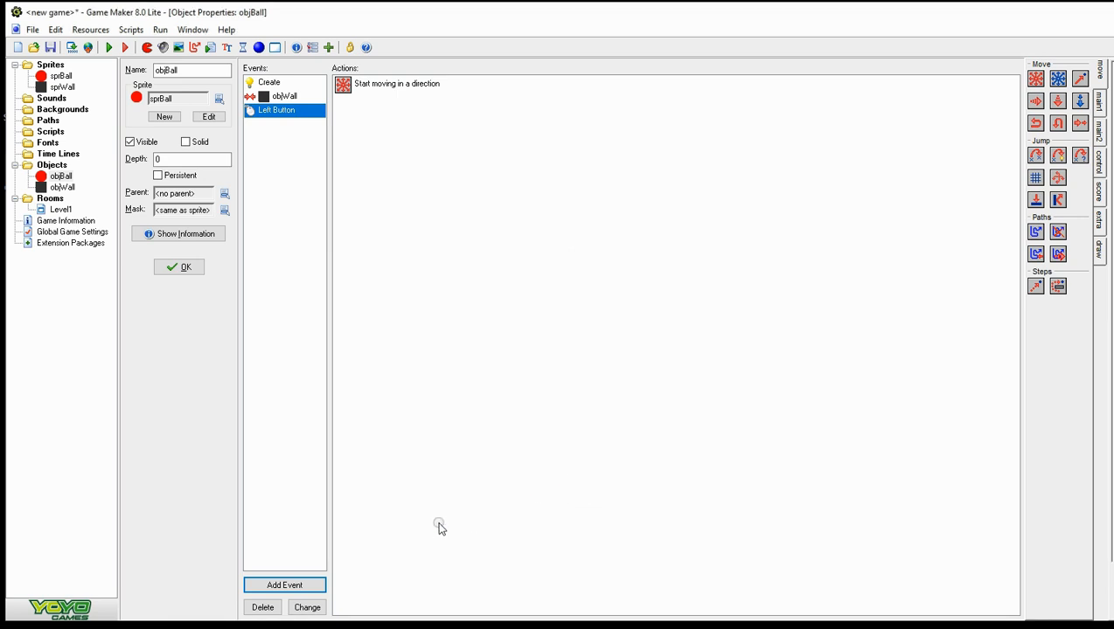
# Test-run the game, try several times to hit the moving ball with the mouse, and close the game
pyautogui.click(108, 48)
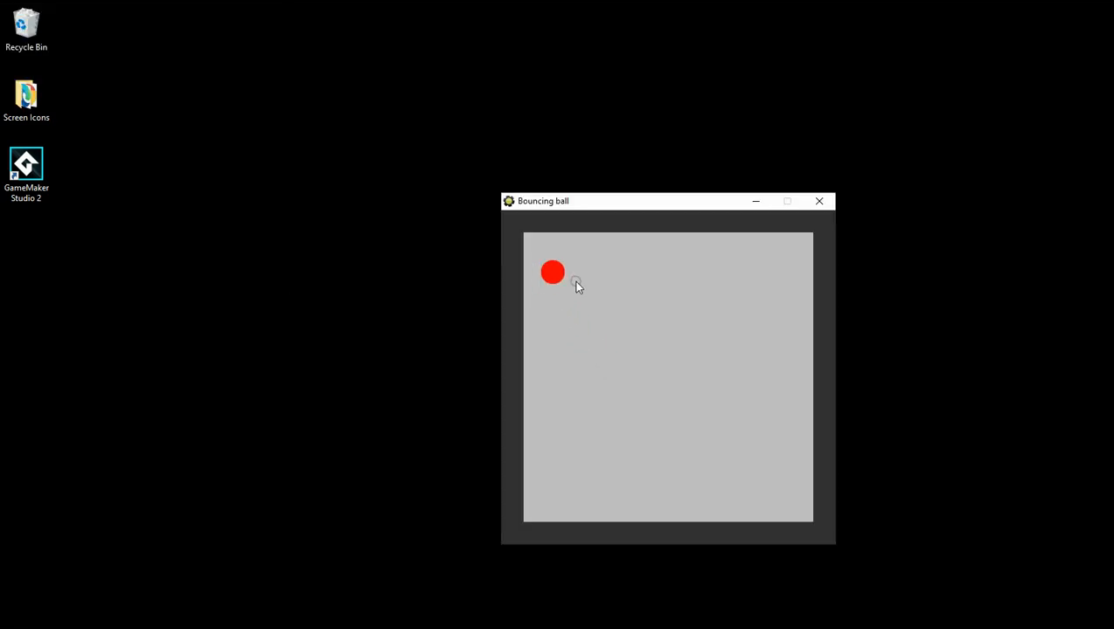
pyautogui.click(597, 269)
pyautogui.click(698, 344)
pyautogui.click(702, 354)
pyautogui.click(667, 389)
pyautogui.click(638, 426)
pyautogui.click(793, 281)
pyautogui.click(819, 202)
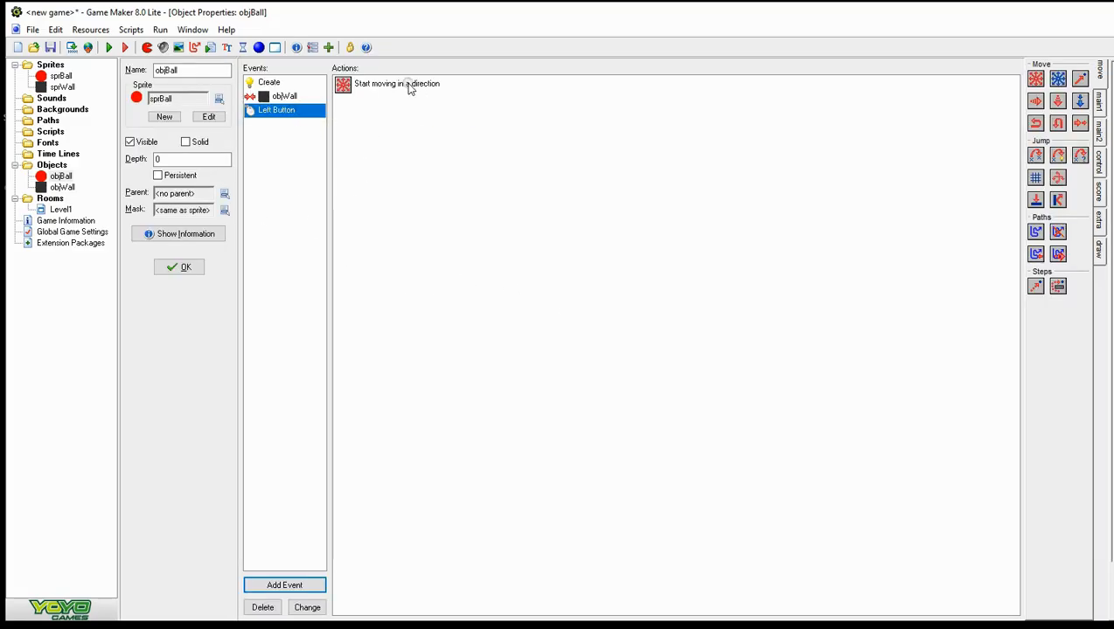
# Make the Move Fixed action in objBall's Left Button event relative
pyautogui.doubleClick(407, 85)
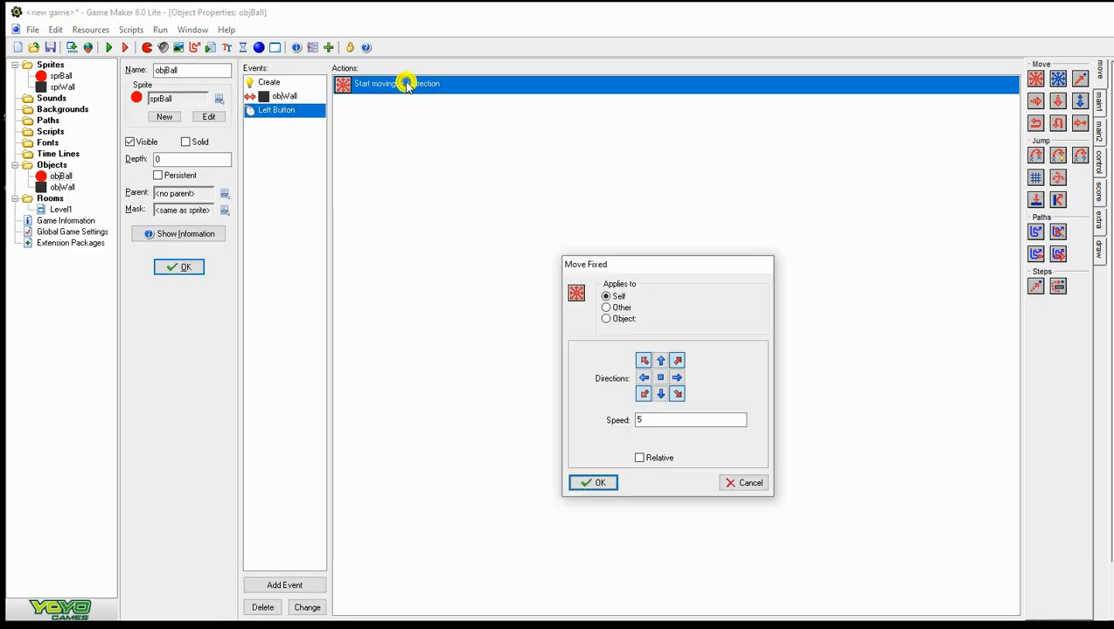
pyautogui.click(639, 458)
pyautogui.click(595, 483)
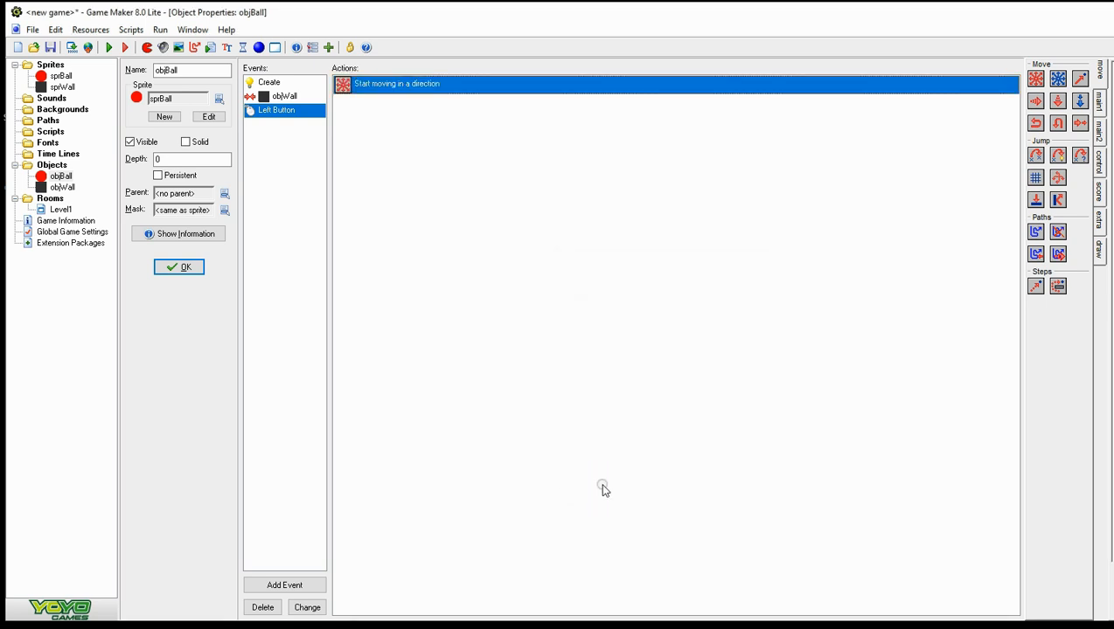
# Test-run the game, try repeatedly to hit the moving ball with the mouse to check its speed change, and close the game
pyautogui.click(109, 47)
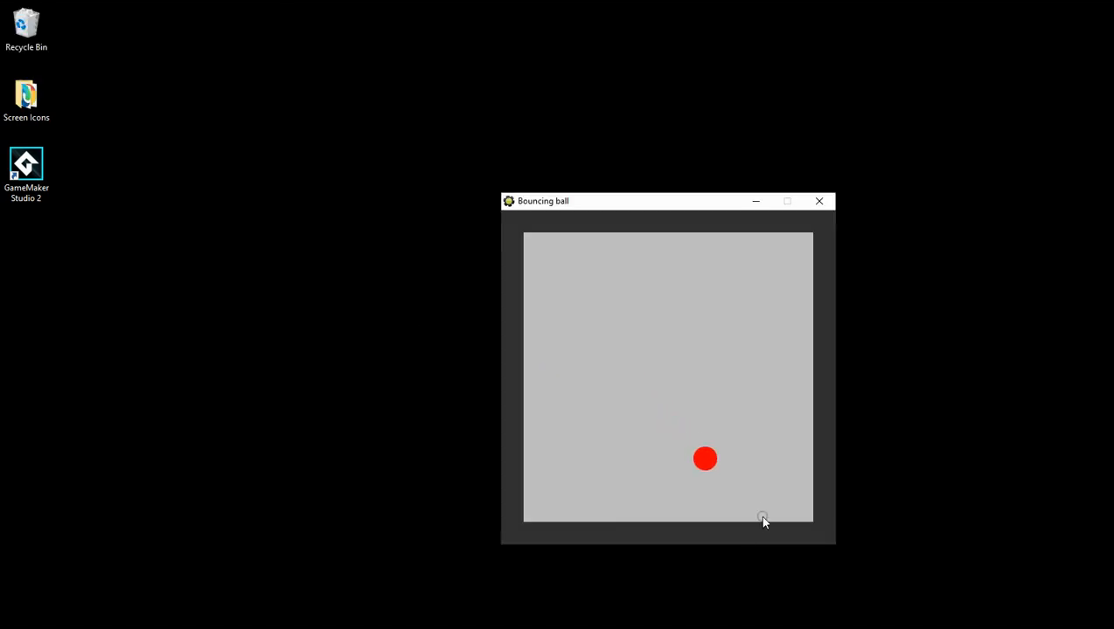
pyautogui.click(775, 482)
pyautogui.click(750, 406)
pyautogui.click(709, 253)
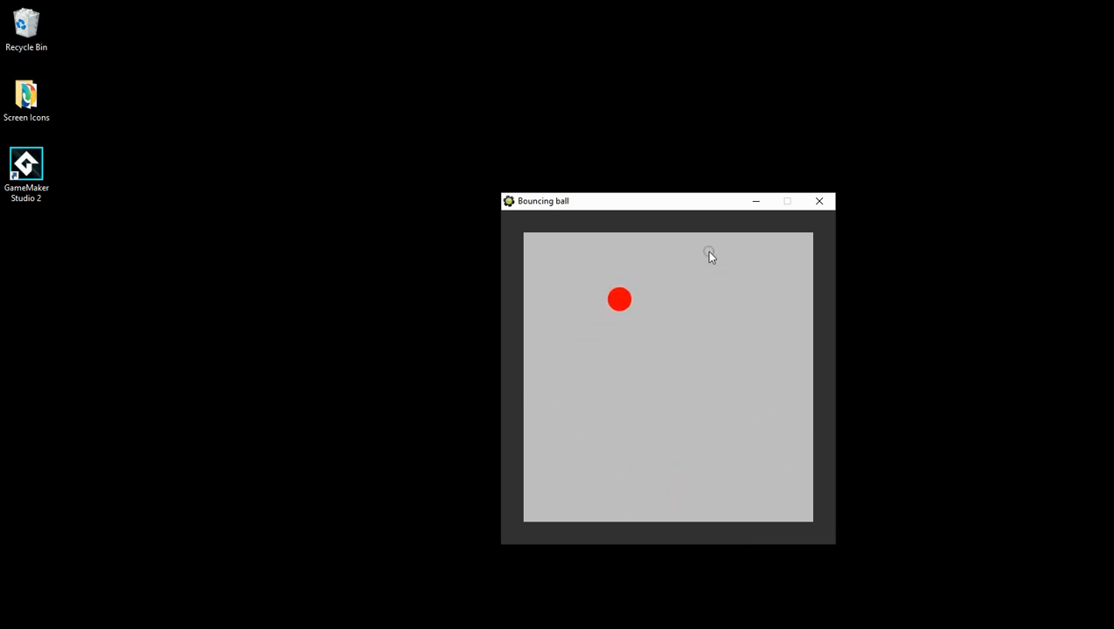
pyautogui.click(758, 364)
pyautogui.click(701, 443)
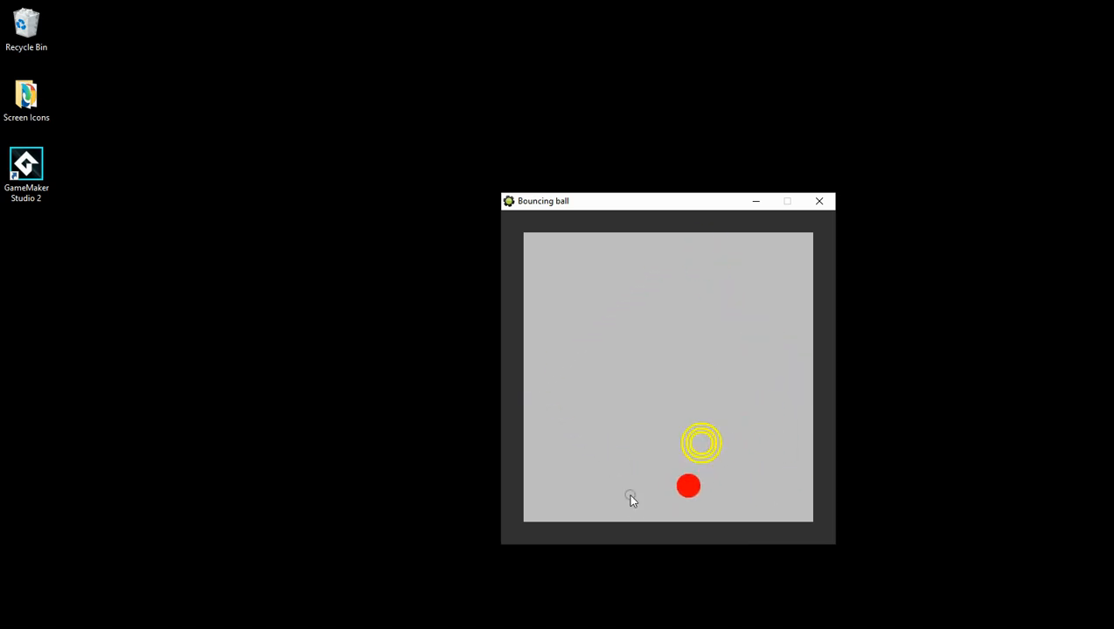
pyautogui.click(777, 366)
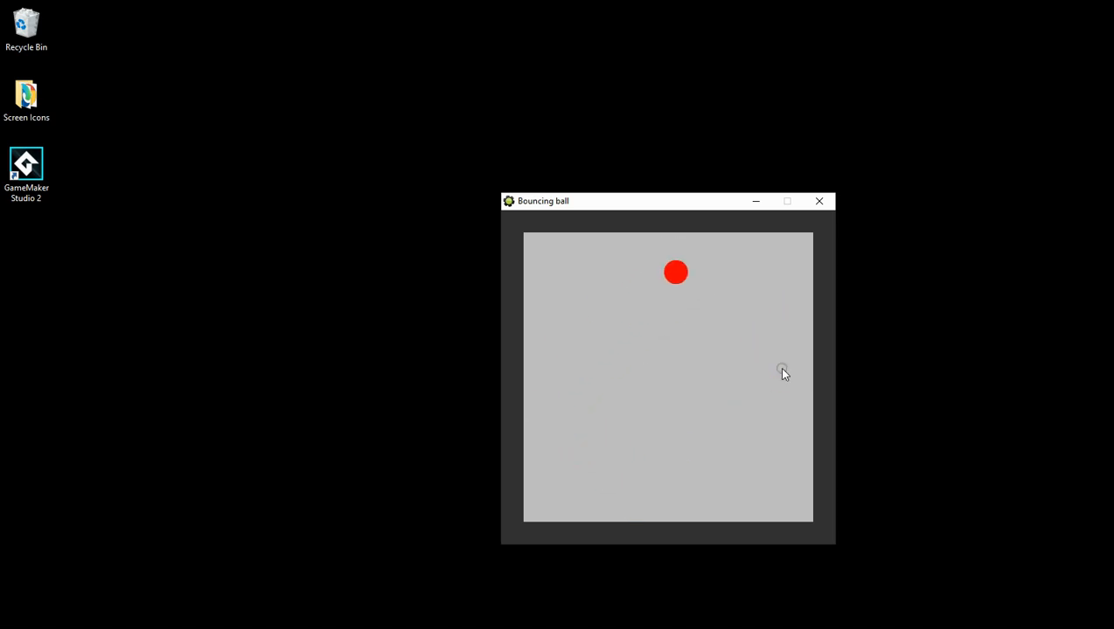
pyautogui.click(782, 371)
pyautogui.click(782, 371)
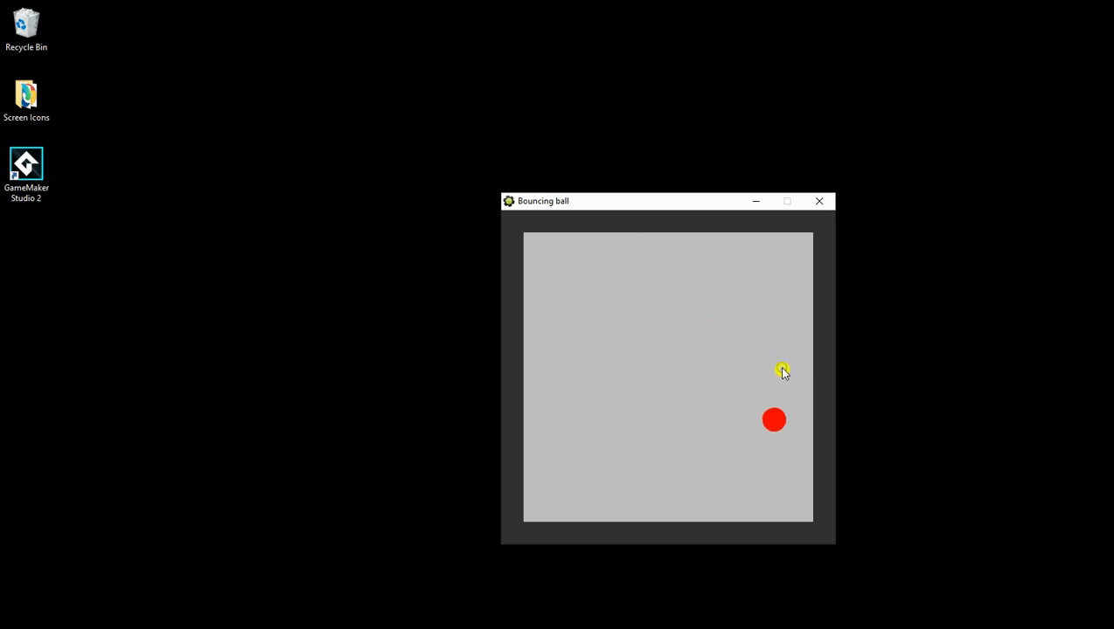
pyautogui.click(781, 371)
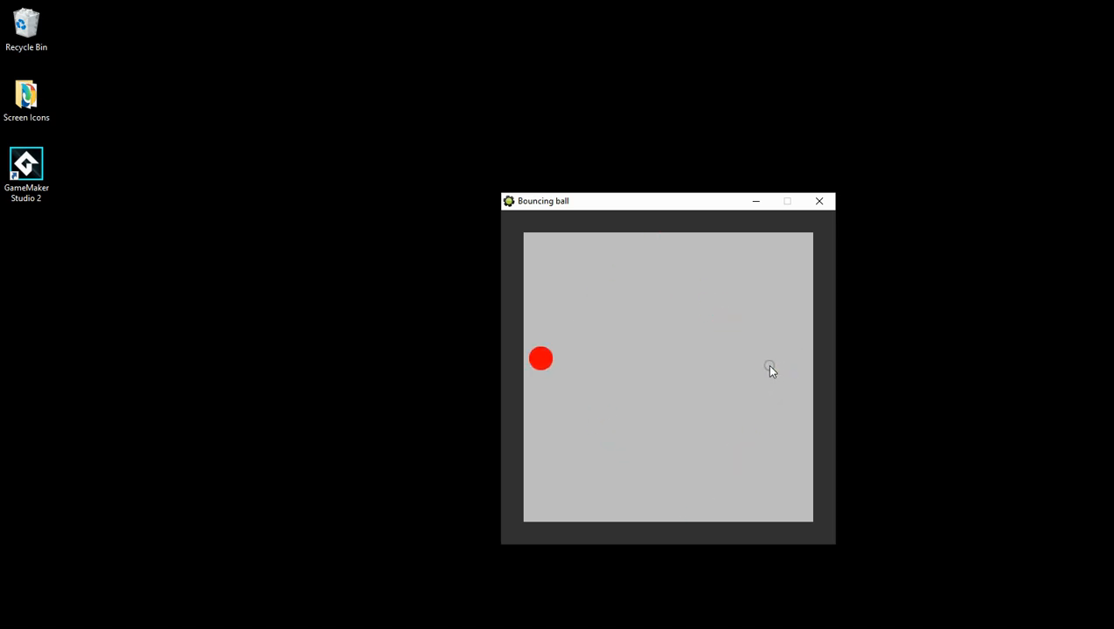
pyautogui.click(774, 374)
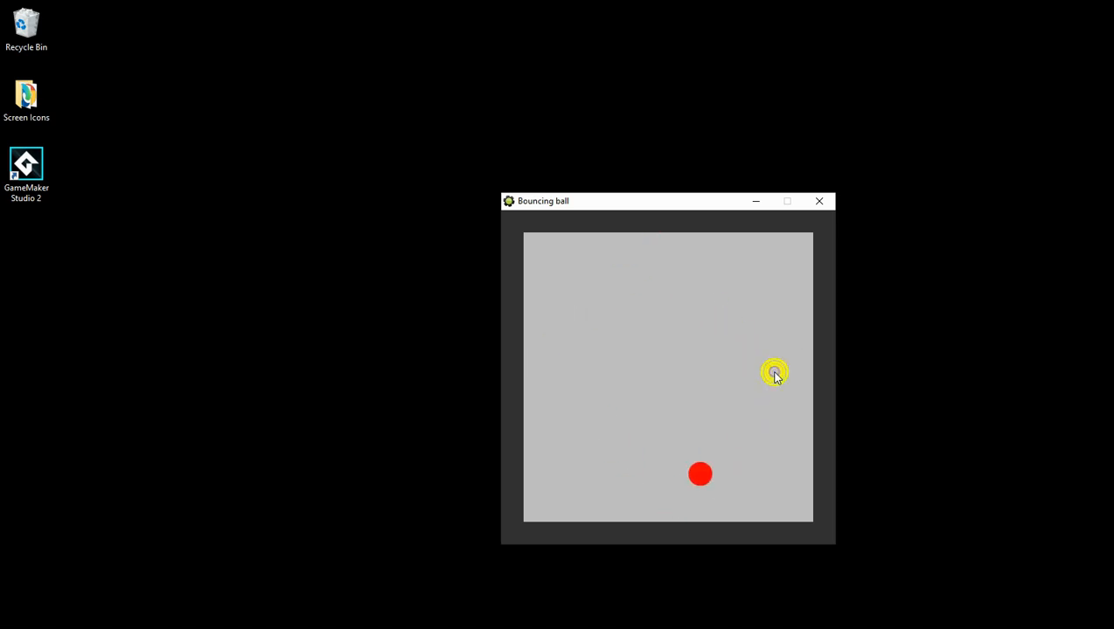
pyautogui.click(773, 374)
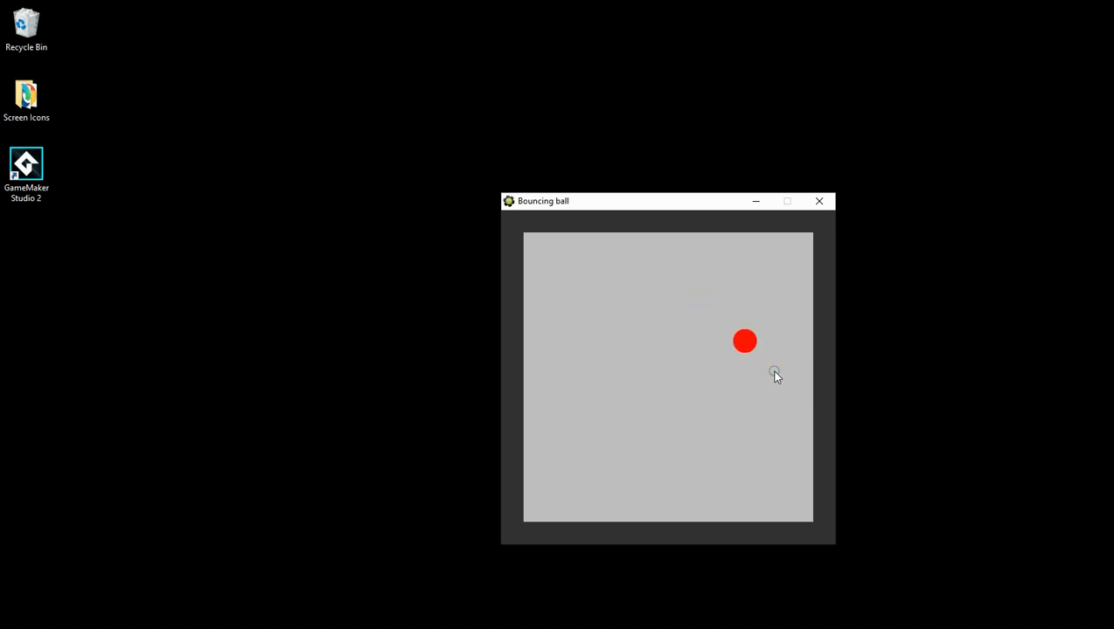
pyautogui.click(774, 373)
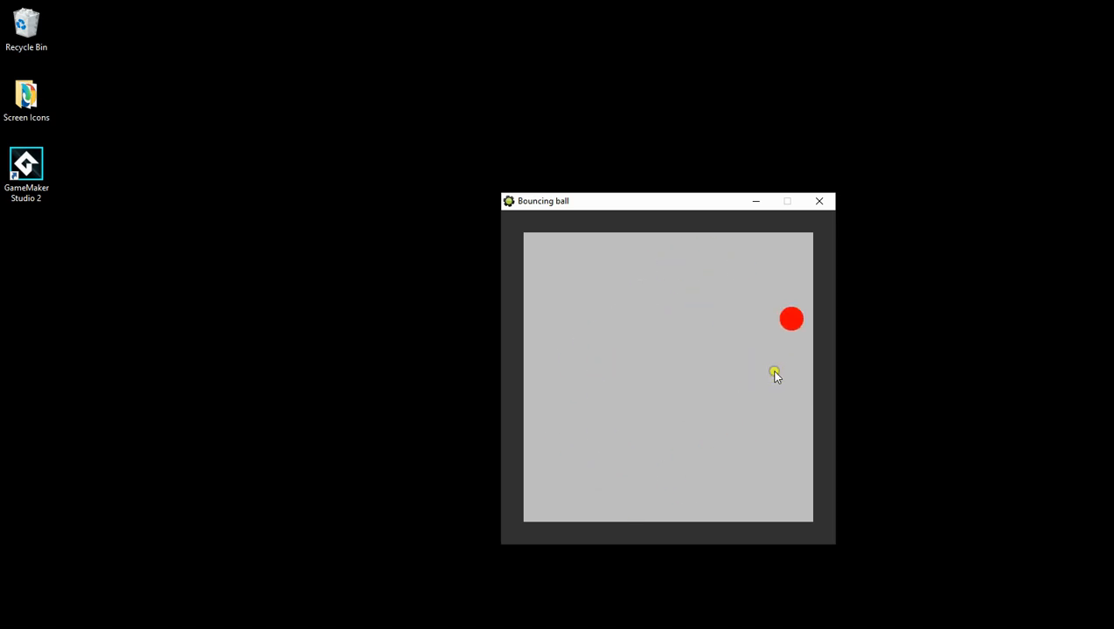
pyautogui.click(774, 374)
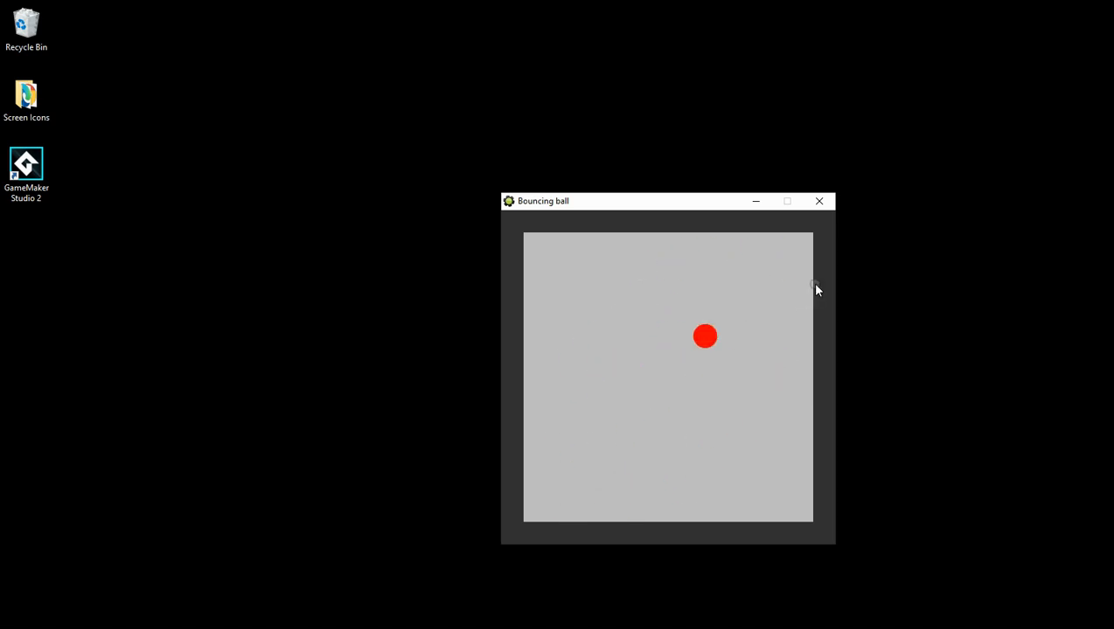
pyautogui.click(819, 202)
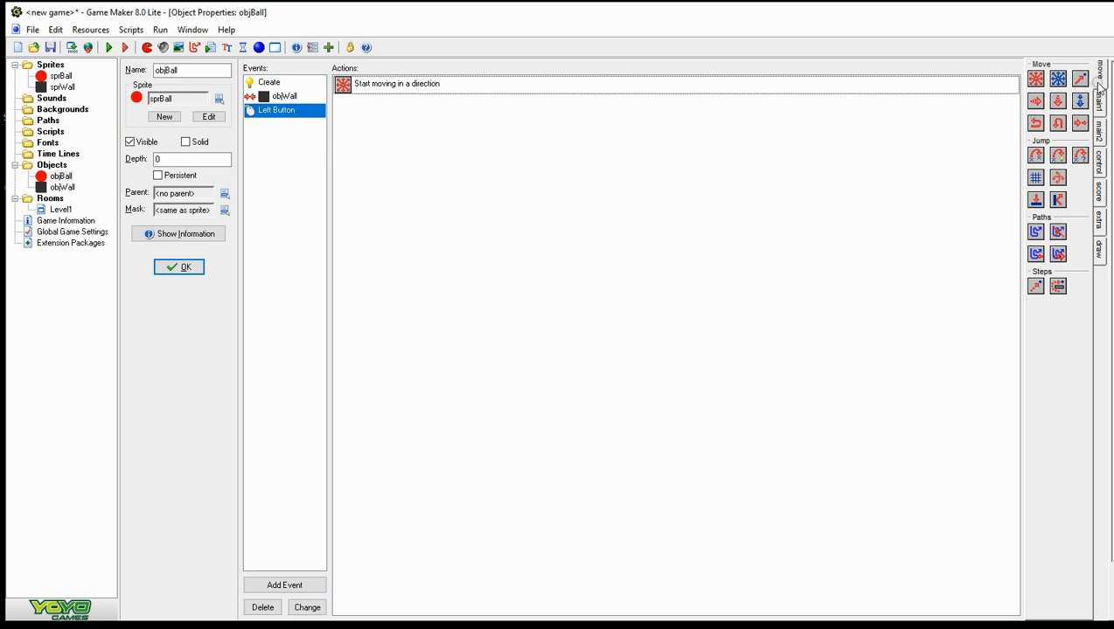
# Add a Set Score action to objBall's Left Button event with a new score of 10, set as relative
pyautogui.click(1099, 195)
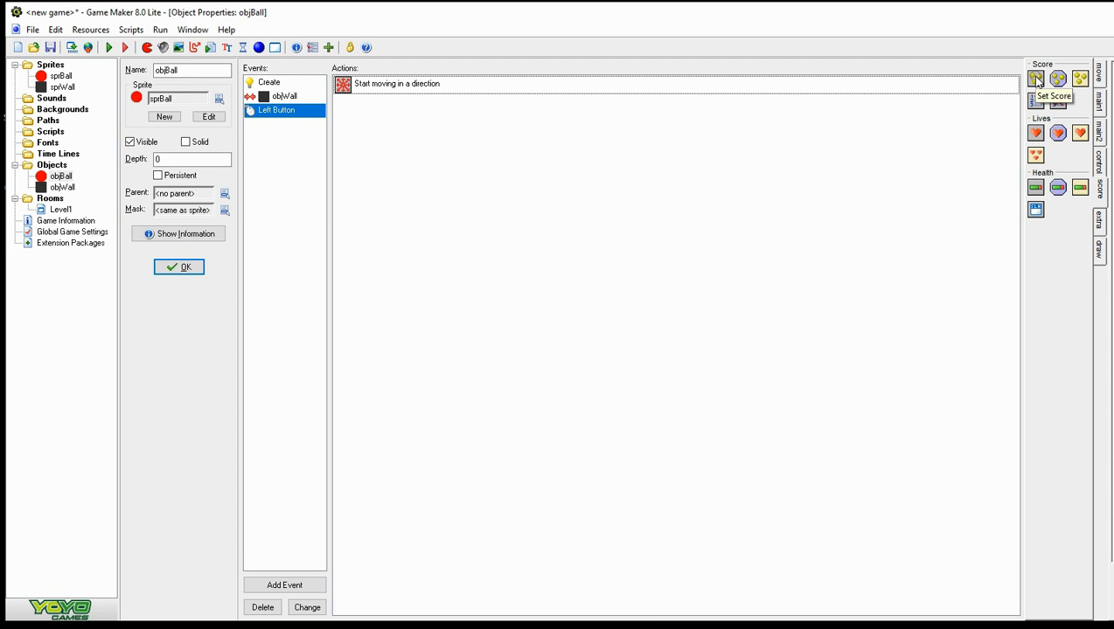
pyautogui.moveTo(1037, 80); pyautogui.dragTo(545, 254)
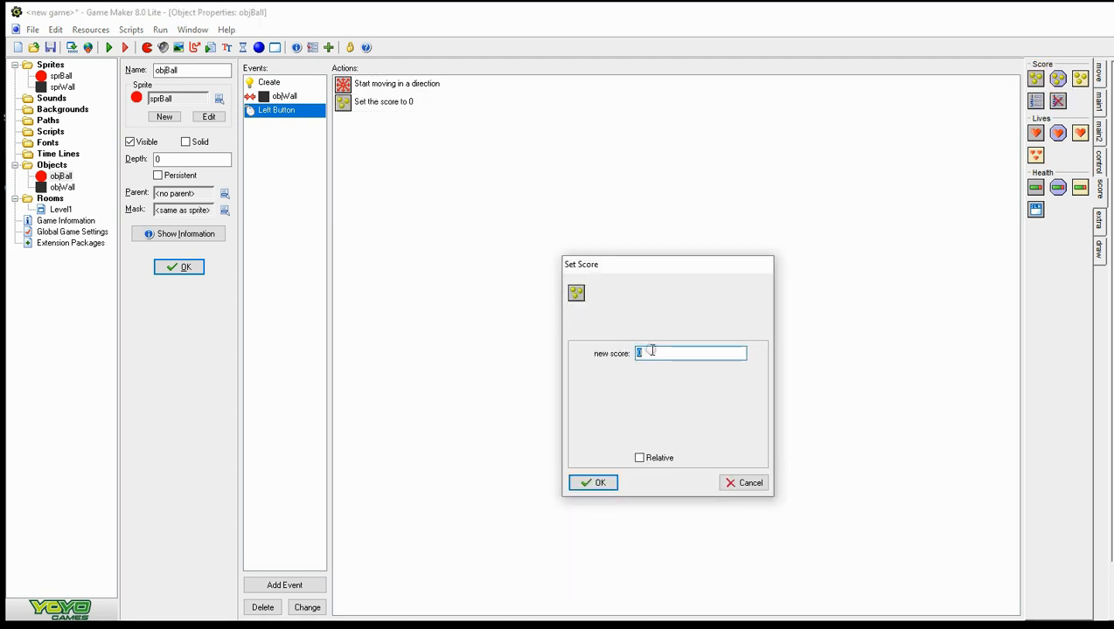
pyautogui.write('10')
pyautogui.click(639, 458)
pyautogui.click(594, 484)
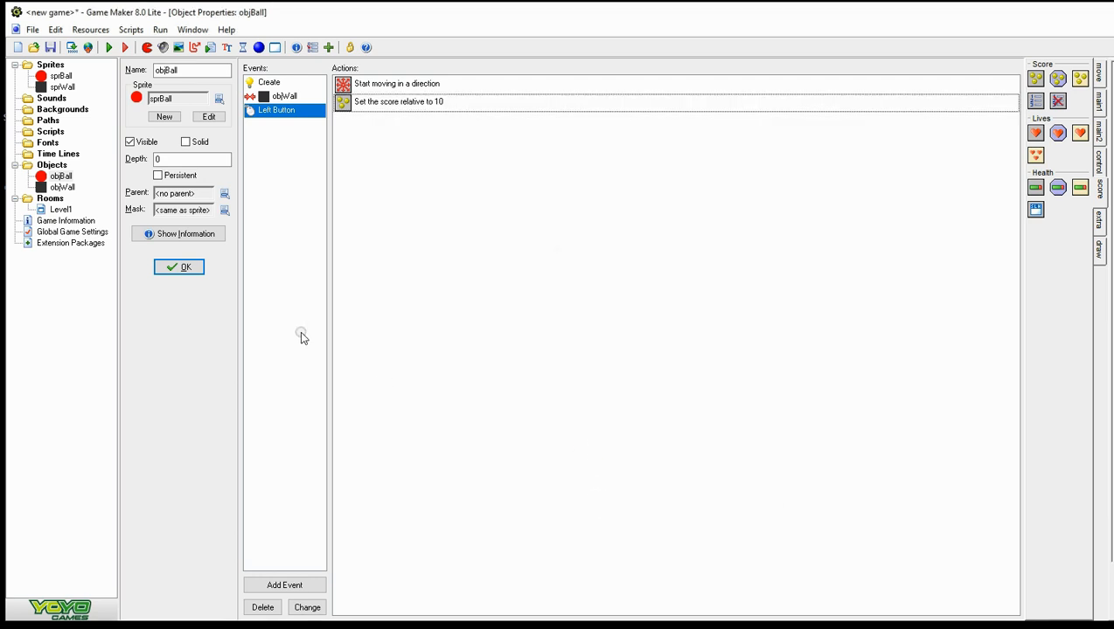
# Test-run the game, try repeatedly to hit the ball to check the scoring, and close the game
pyautogui.click(108, 47)
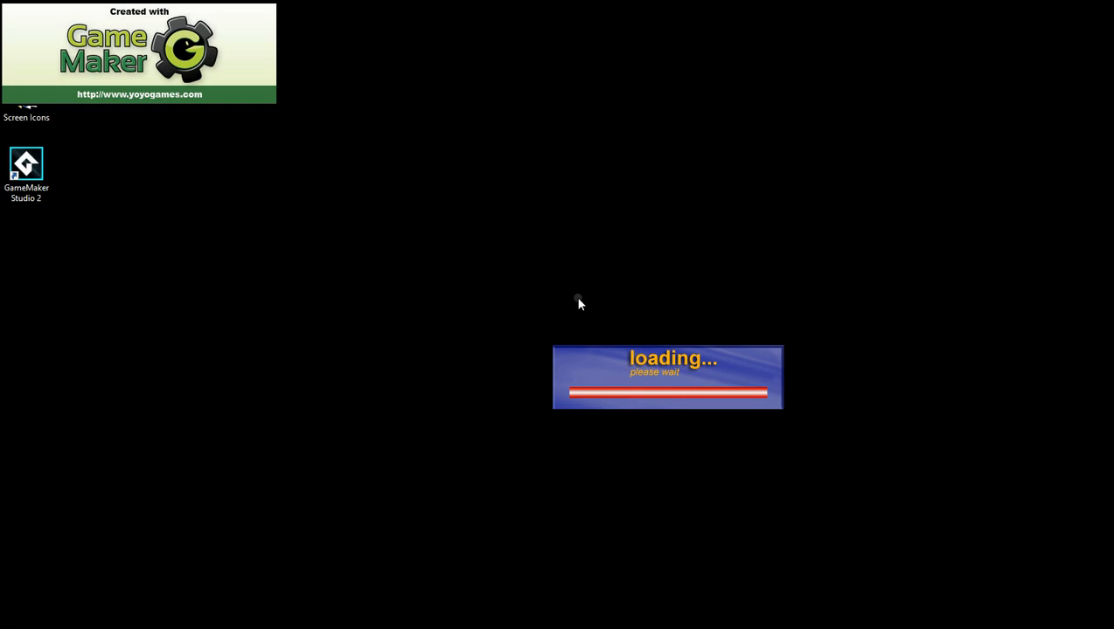
pyautogui.click(716, 459)
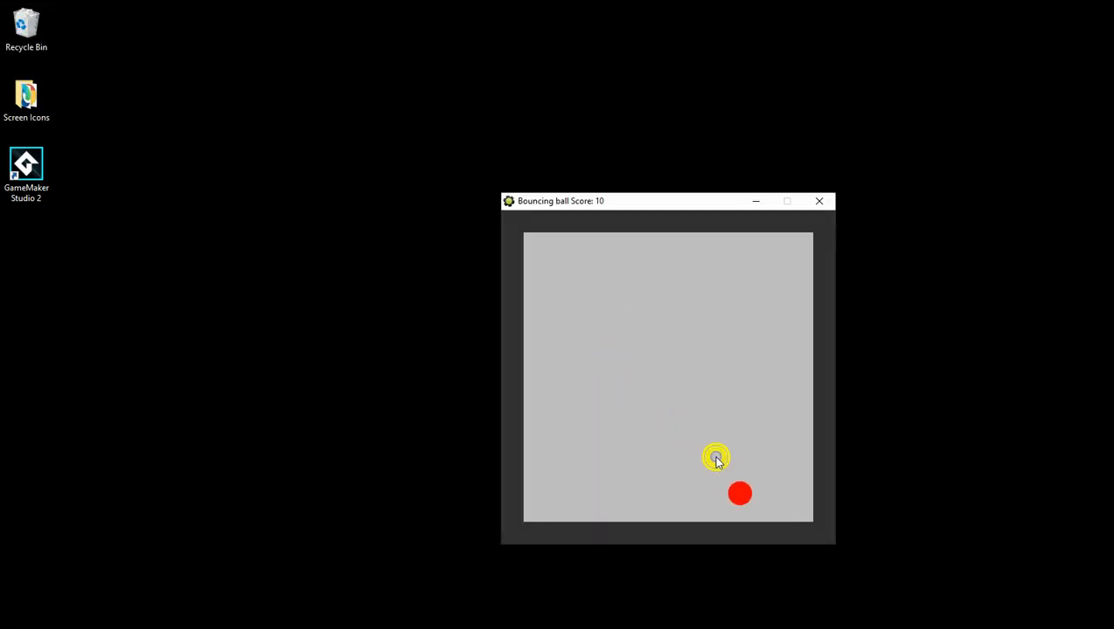
pyautogui.click(650, 324)
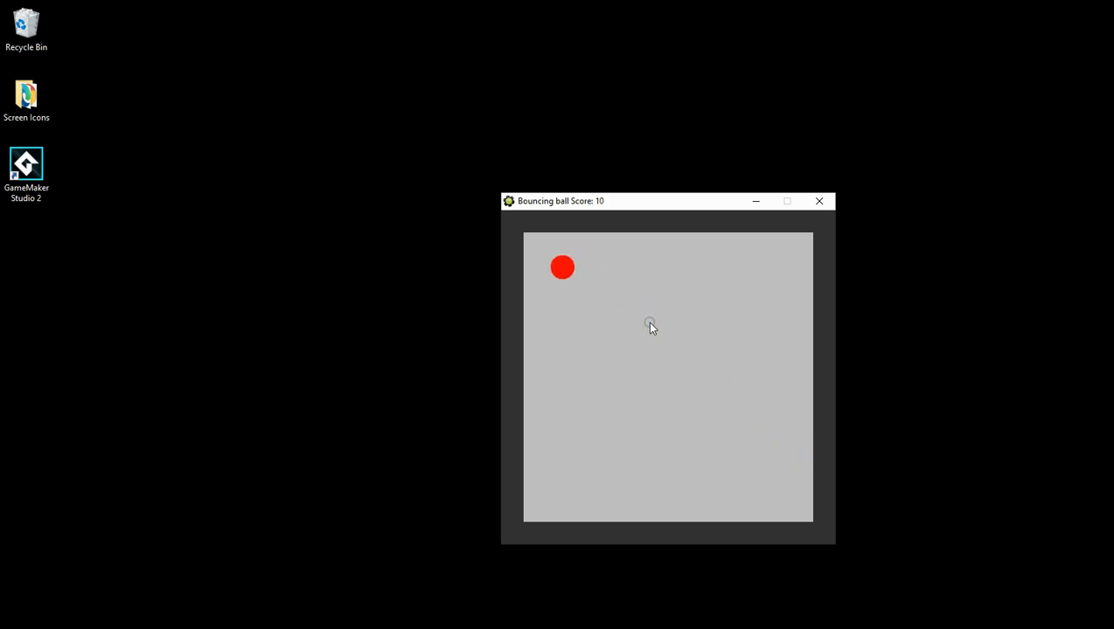
pyautogui.click(631, 387)
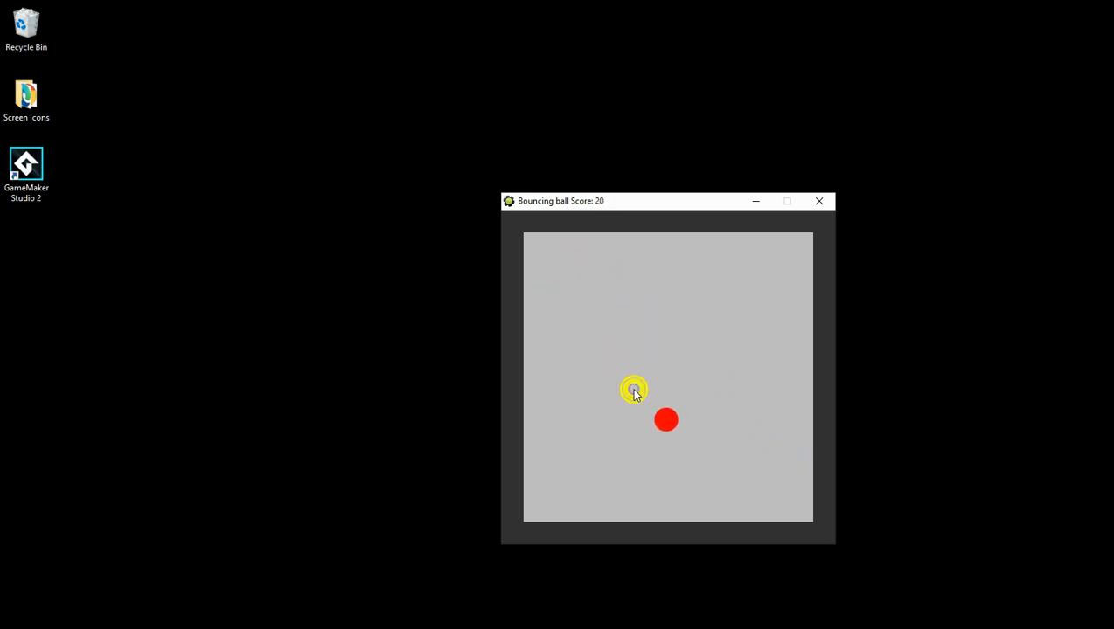
pyautogui.click(700, 393)
pyautogui.click(687, 449)
pyautogui.click(725, 456)
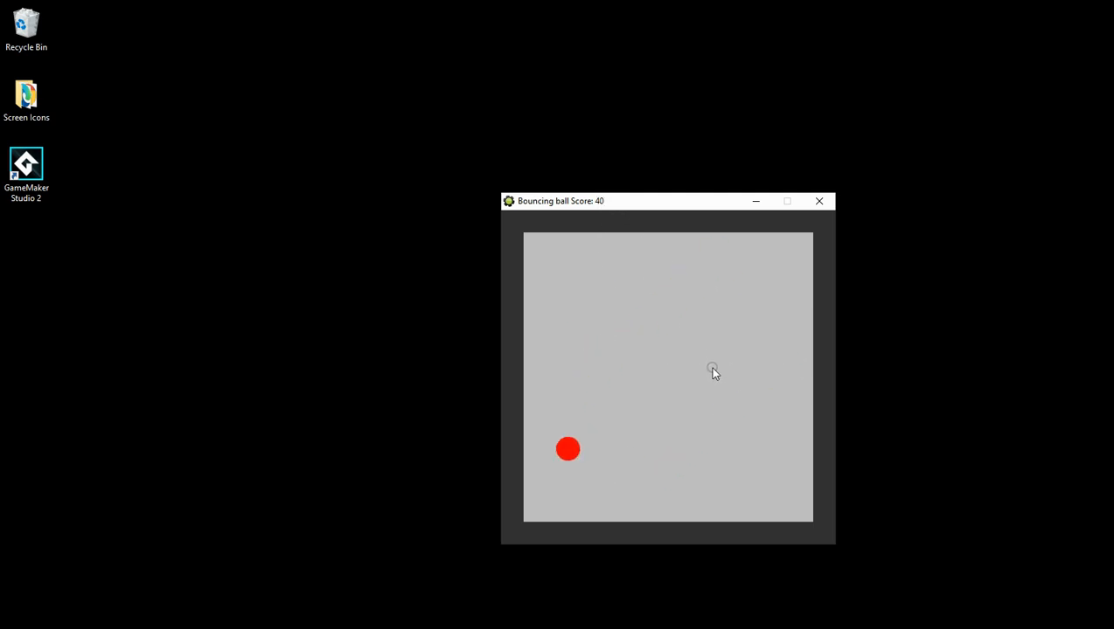
pyautogui.click(737, 366)
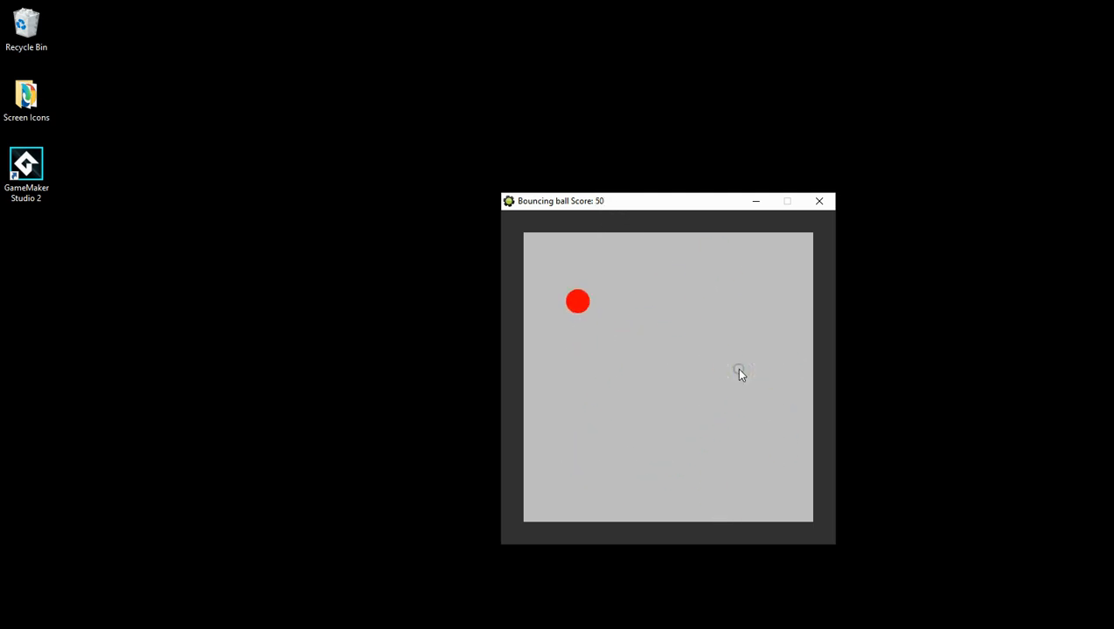
pyautogui.click(739, 371)
pyautogui.click(738, 370)
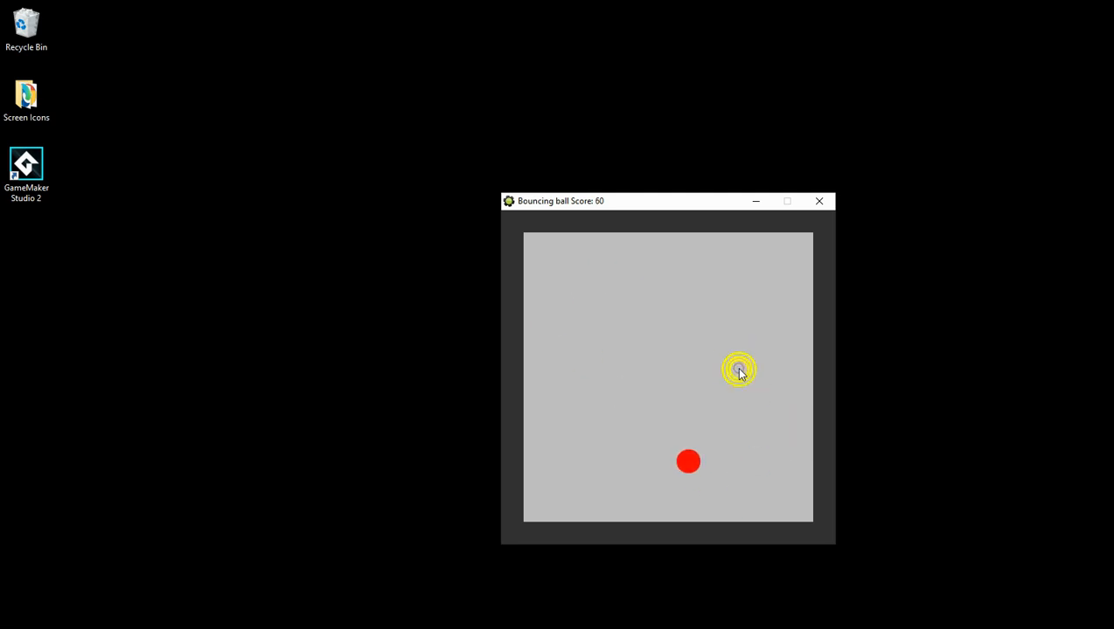
pyautogui.click(736, 371)
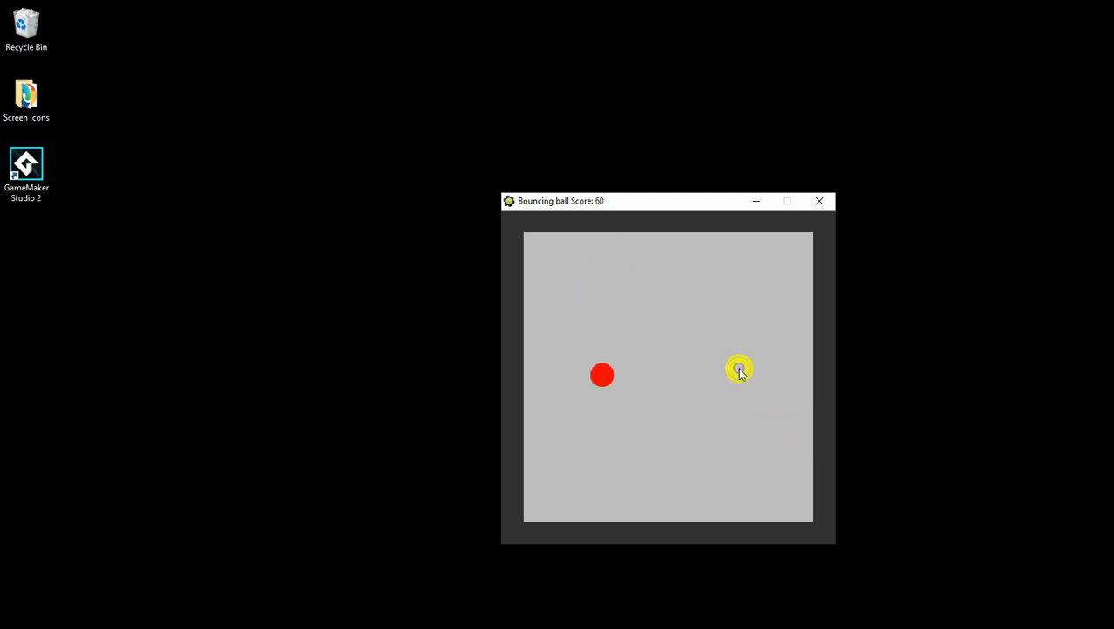
pyautogui.click(733, 371)
pyautogui.click(732, 369)
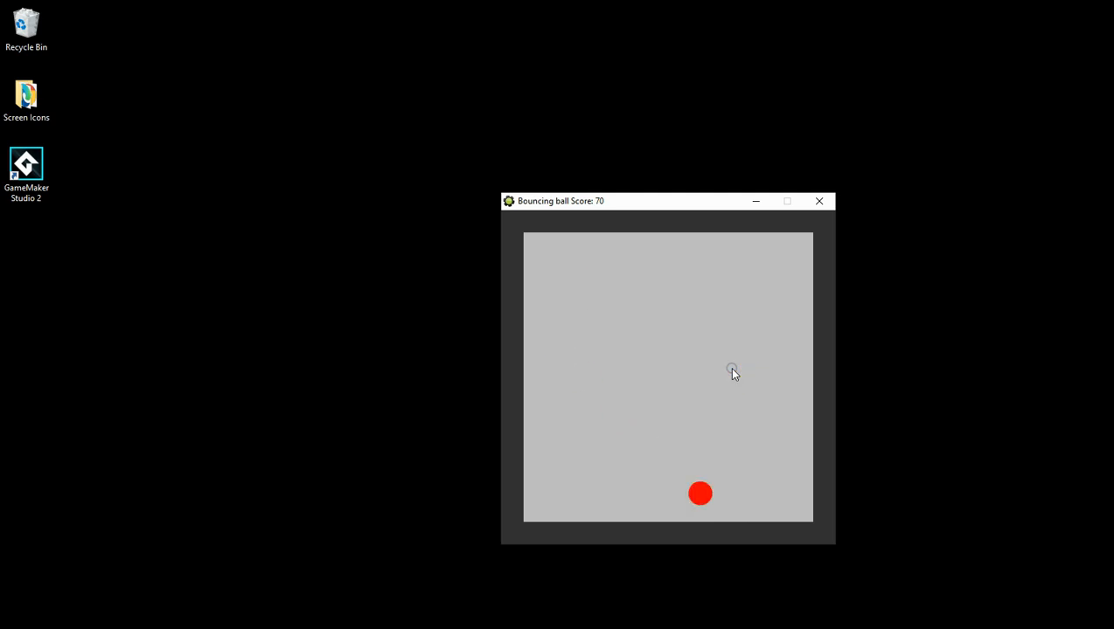
pyautogui.click(638, 262)
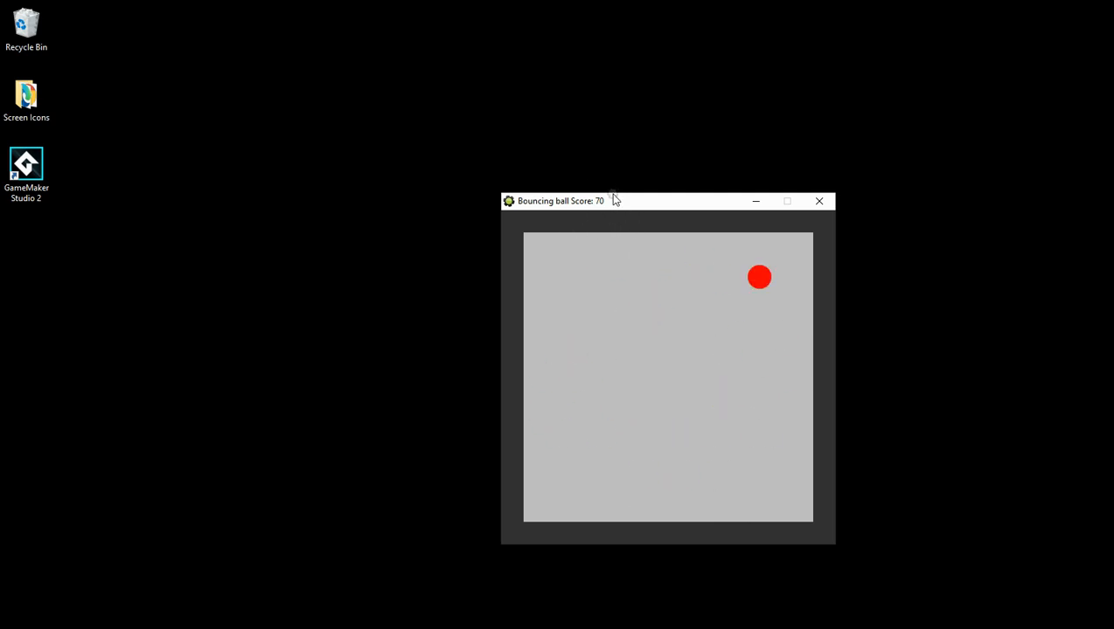
pyautogui.click(659, 349)
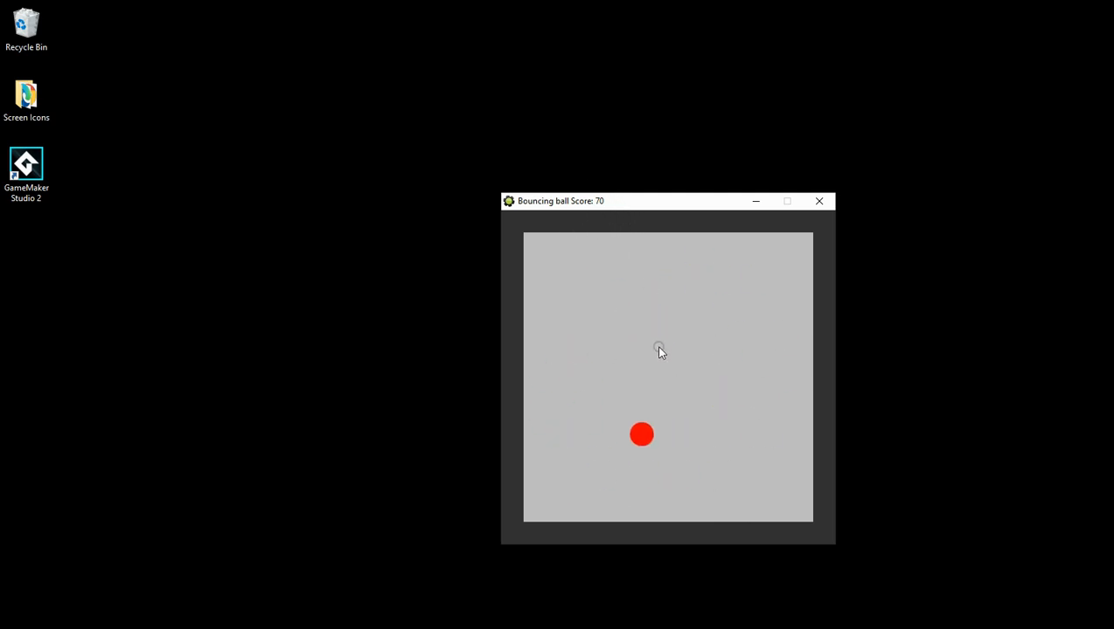
pyautogui.click(819, 203)
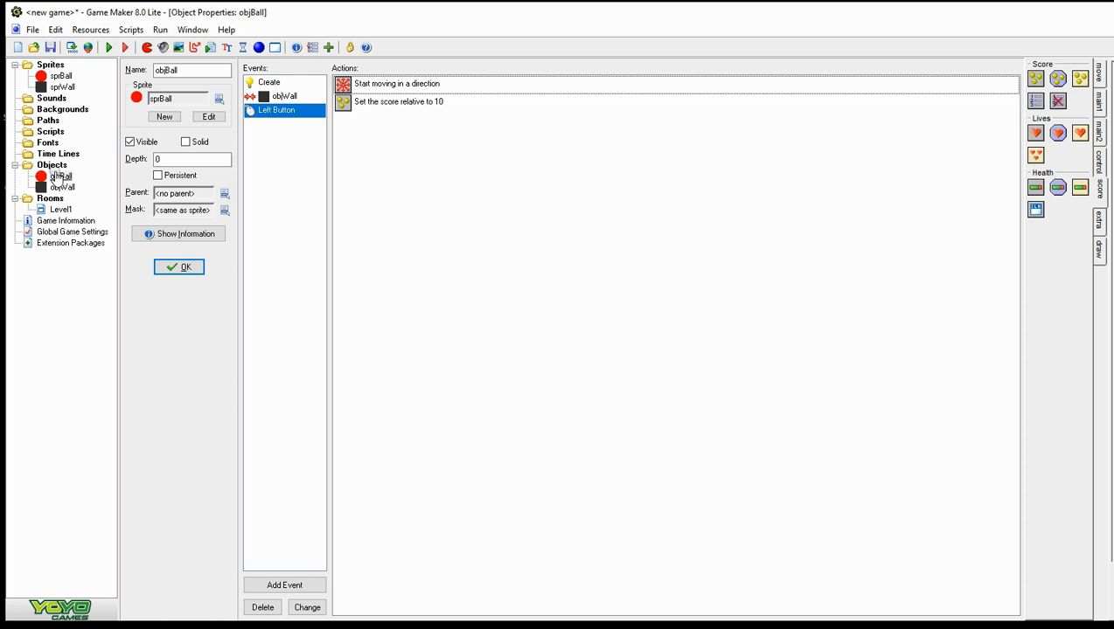
# Close and reopen objBall, and review the Create event's Move Fixed settings and the objWall collision event's Bounce settings
pyautogui.click(182, 267)
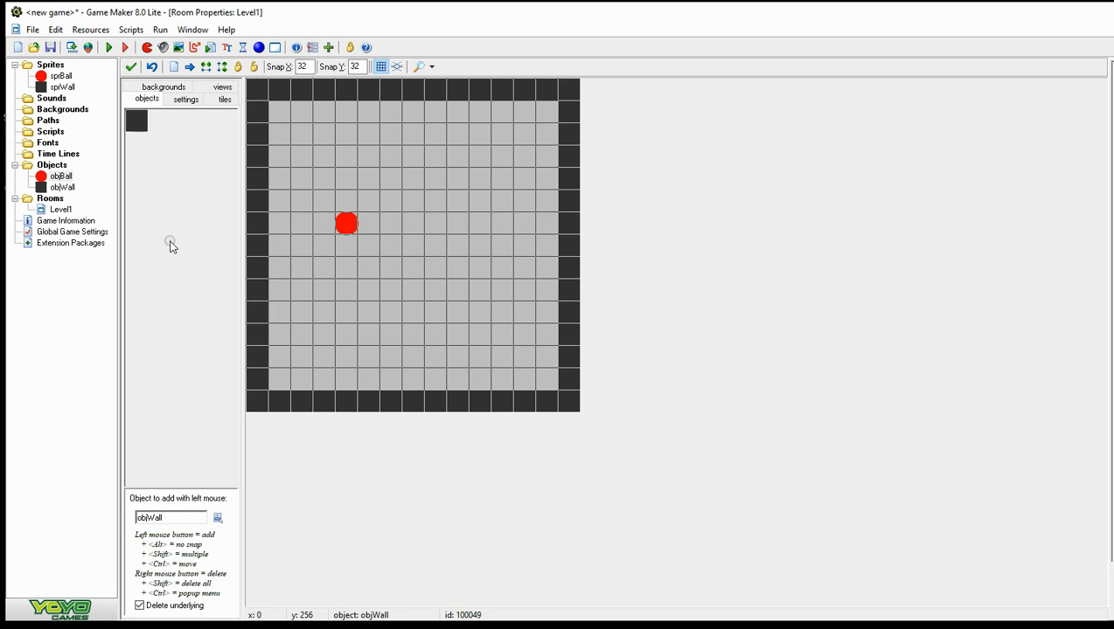
pyautogui.doubleClick(61, 176)
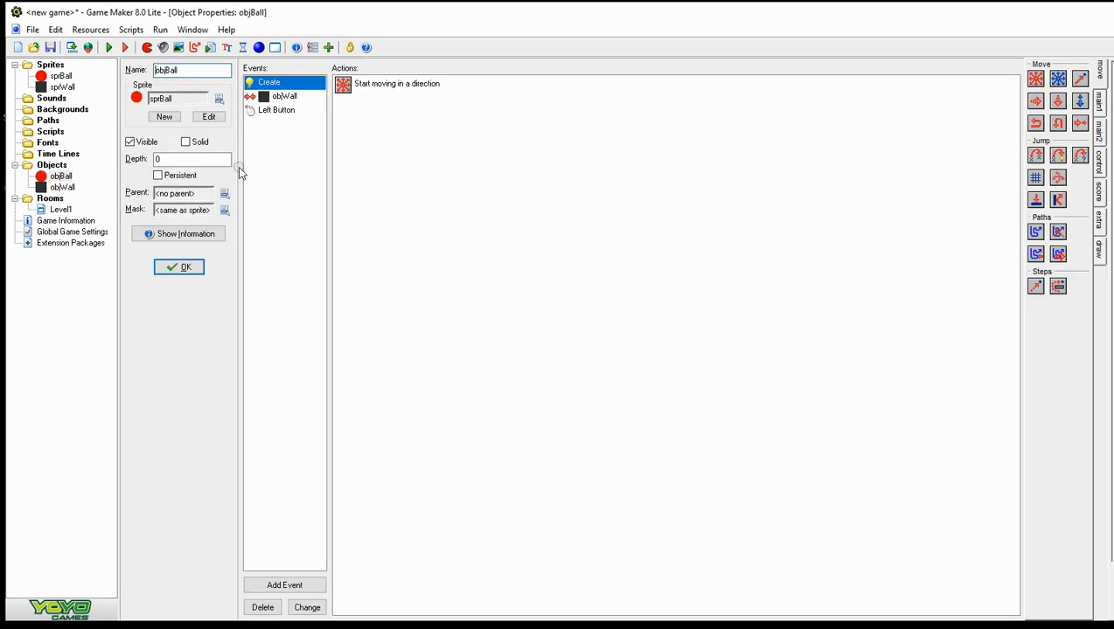
pyautogui.doubleClick(385, 84)
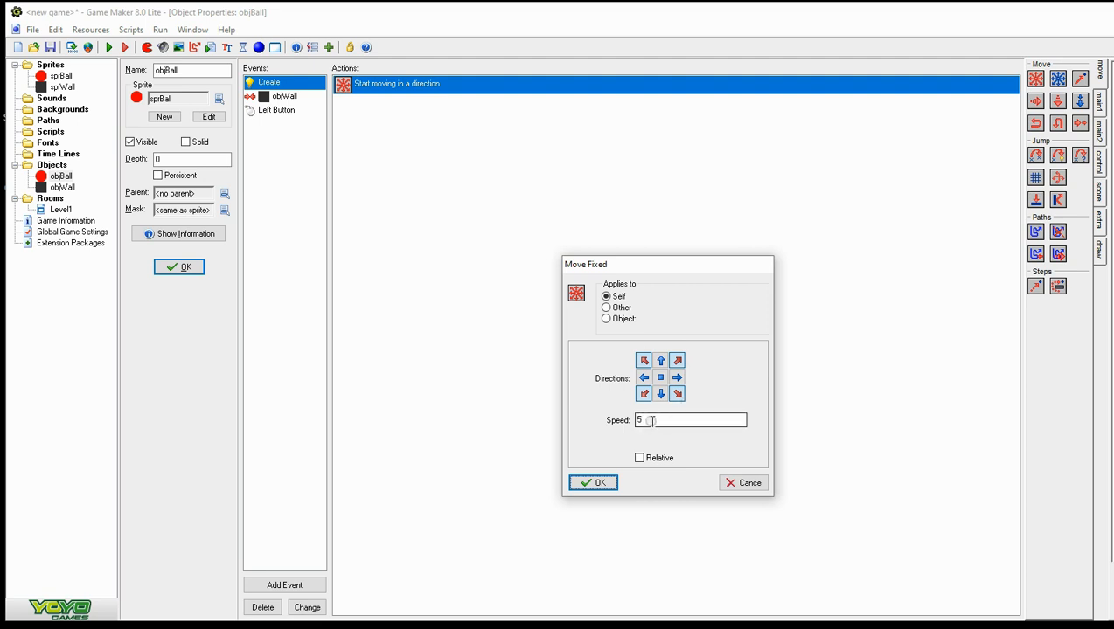
pyautogui.click(593, 483)
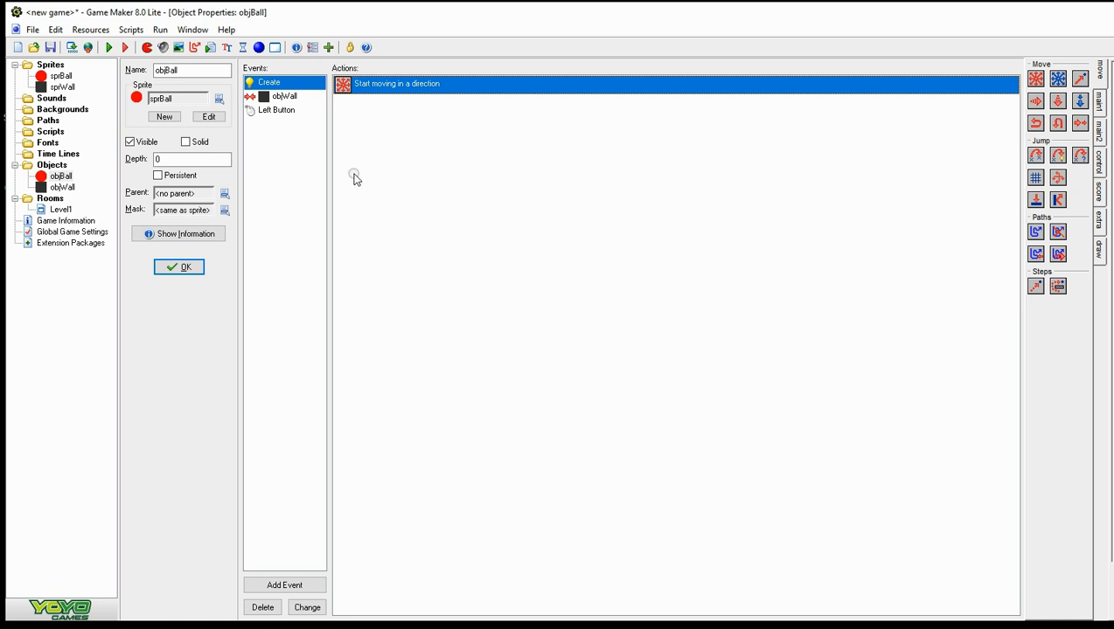
pyautogui.click(287, 97)
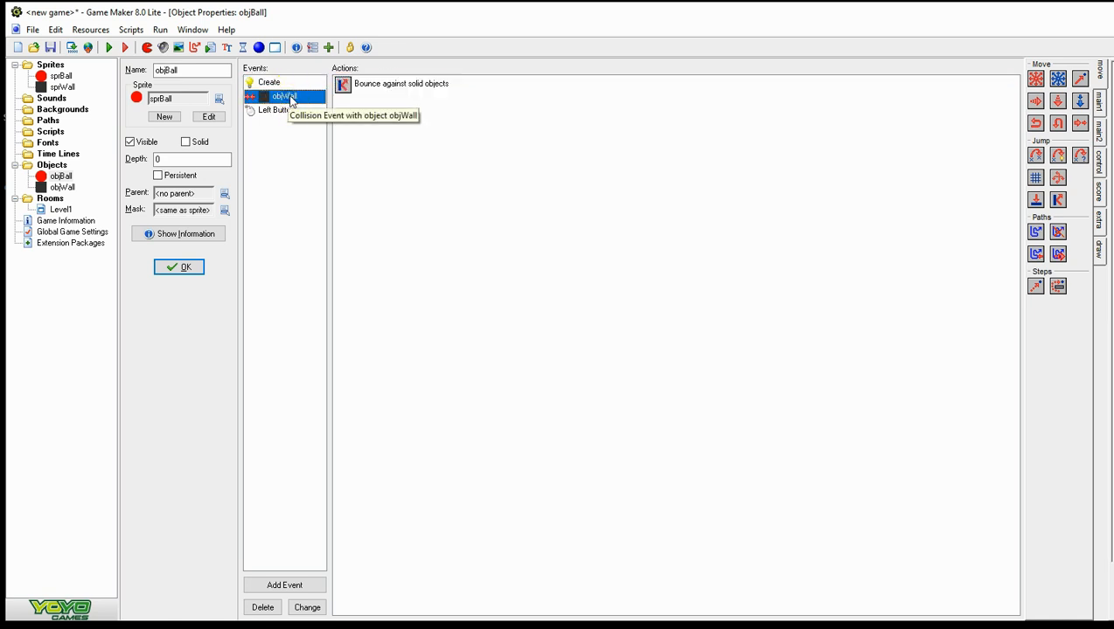
pyautogui.doubleClick(345, 85)
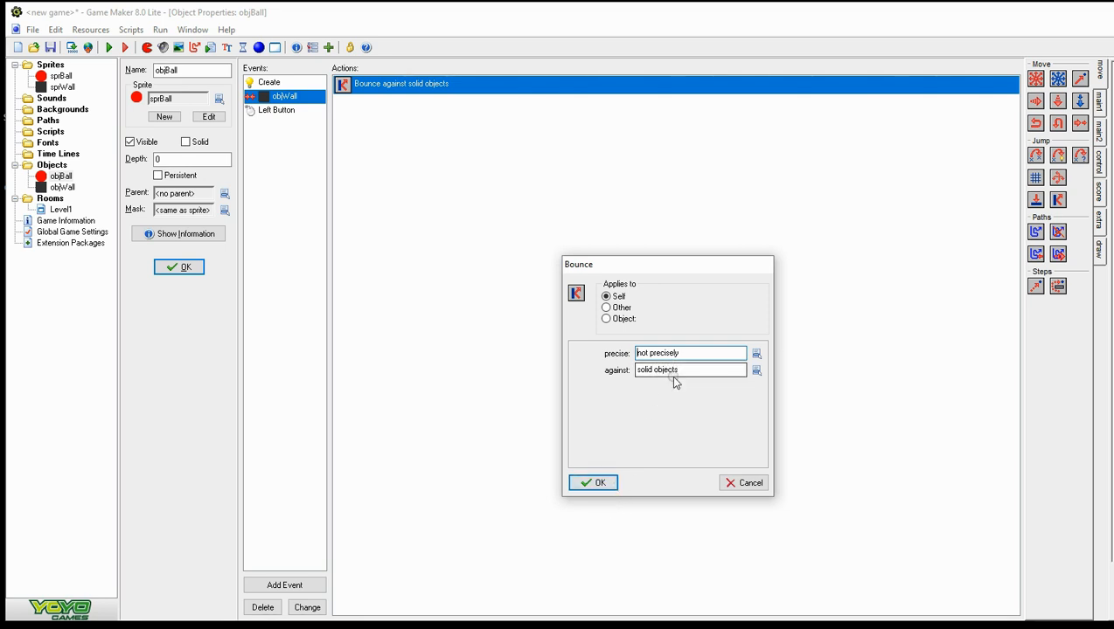
pyautogui.click(595, 482)
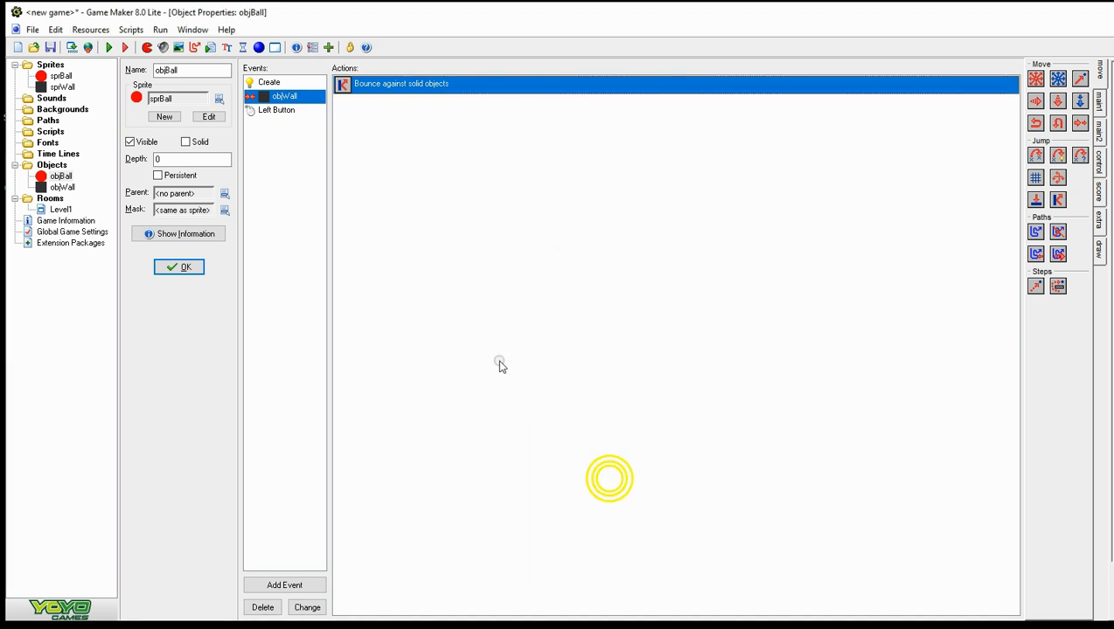
# Review objWall's Solid setting and the Move Fixed and Set Score settings in objBall's Left Button event
pyautogui.doubleClick(64, 188)
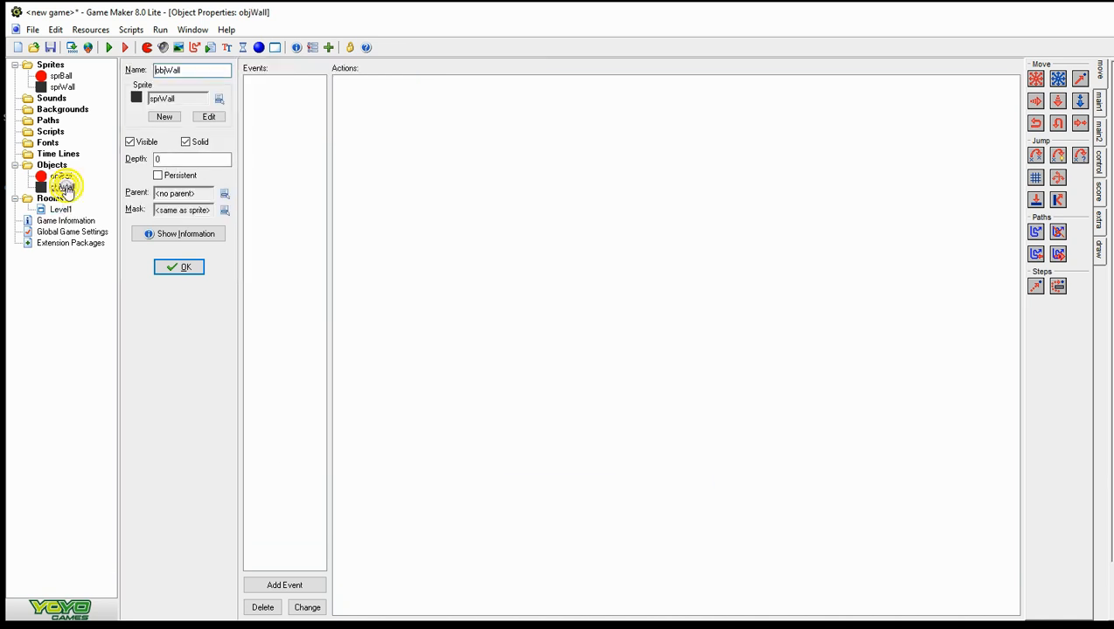
pyautogui.click(200, 143)
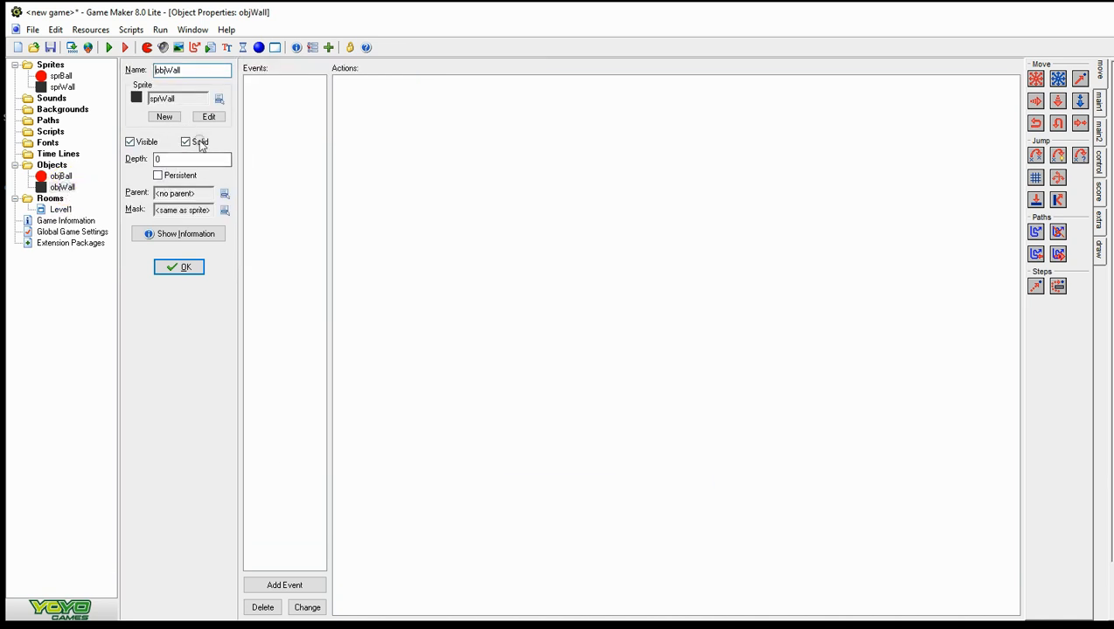
pyautogui.doubleClick(63, 177)
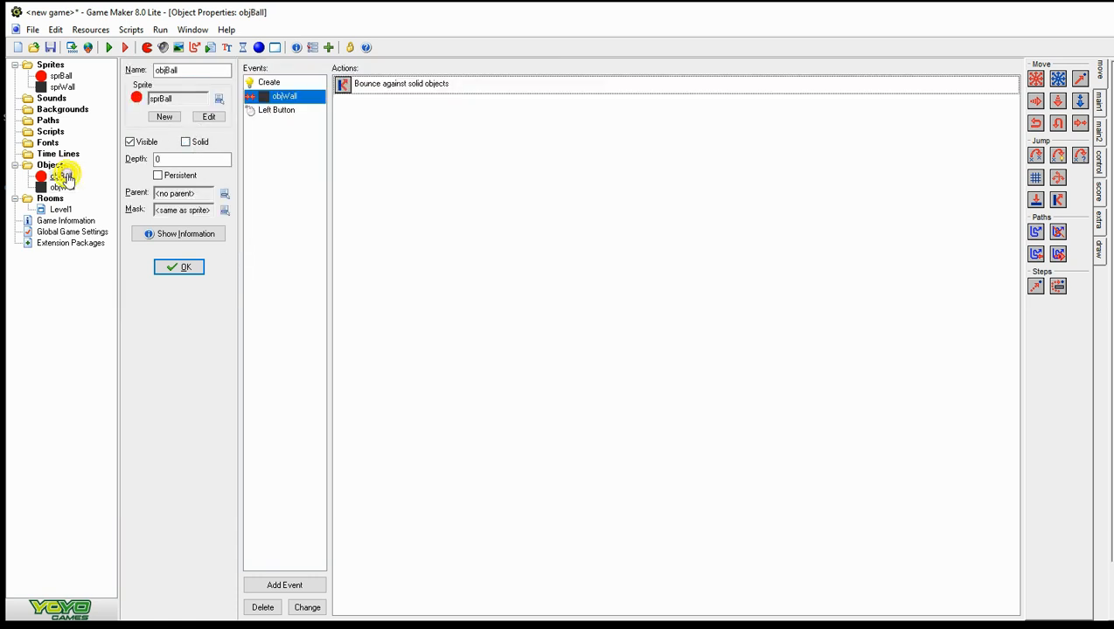
pyautogui.click(286, 111)
pyautogui.doubleClick(395, 84)
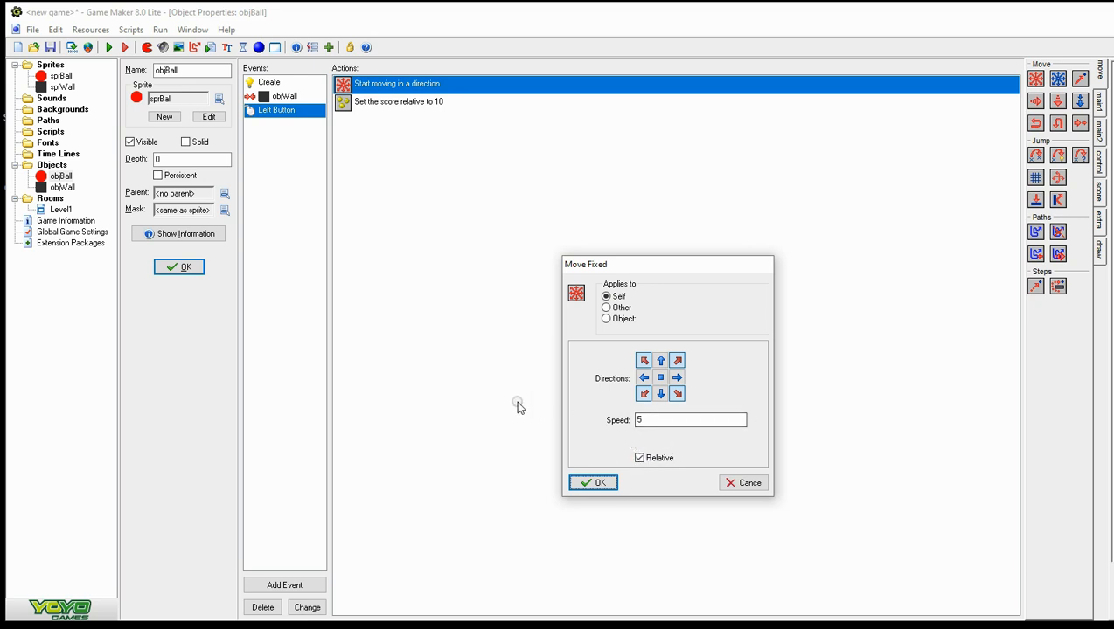
pyautogui.click(592, 484)
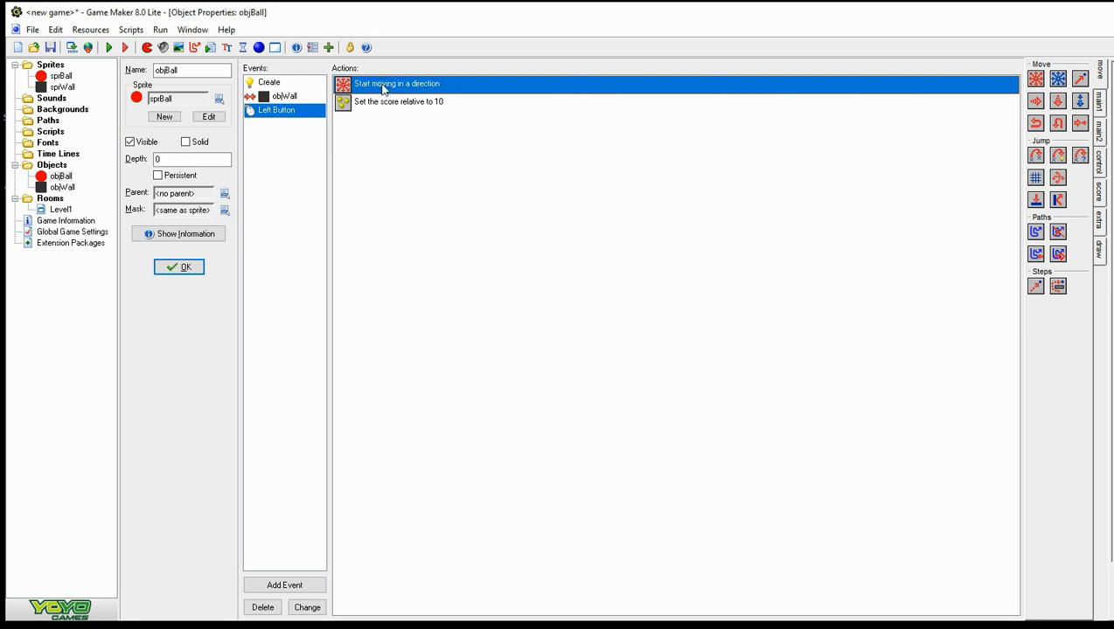
pyautogui.doubleClick(392, 103)
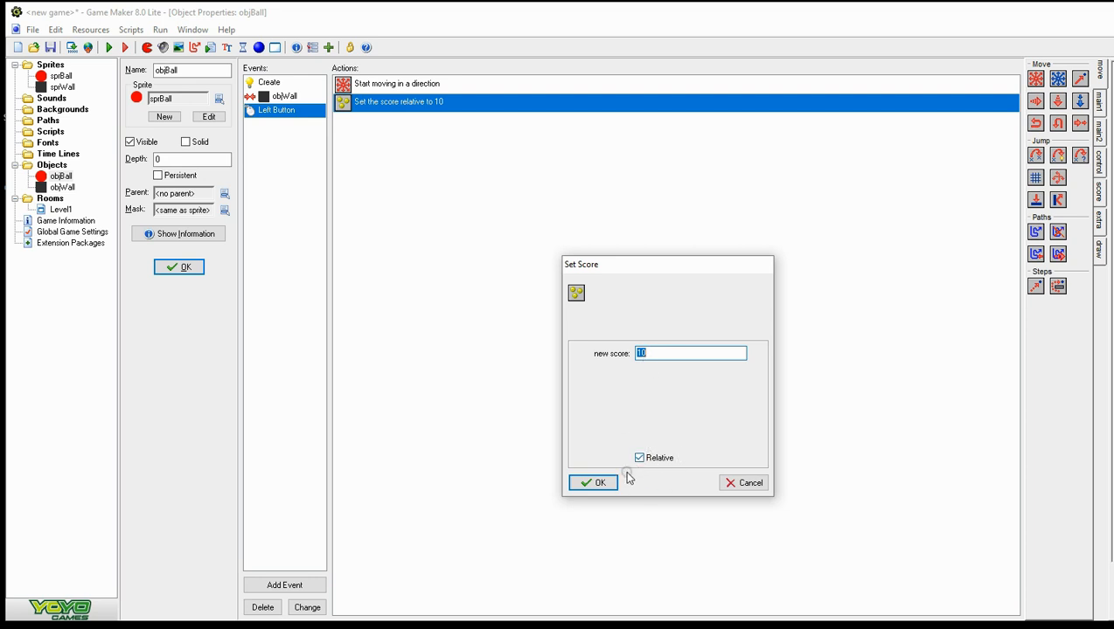
pyautogui.click(595, 483)
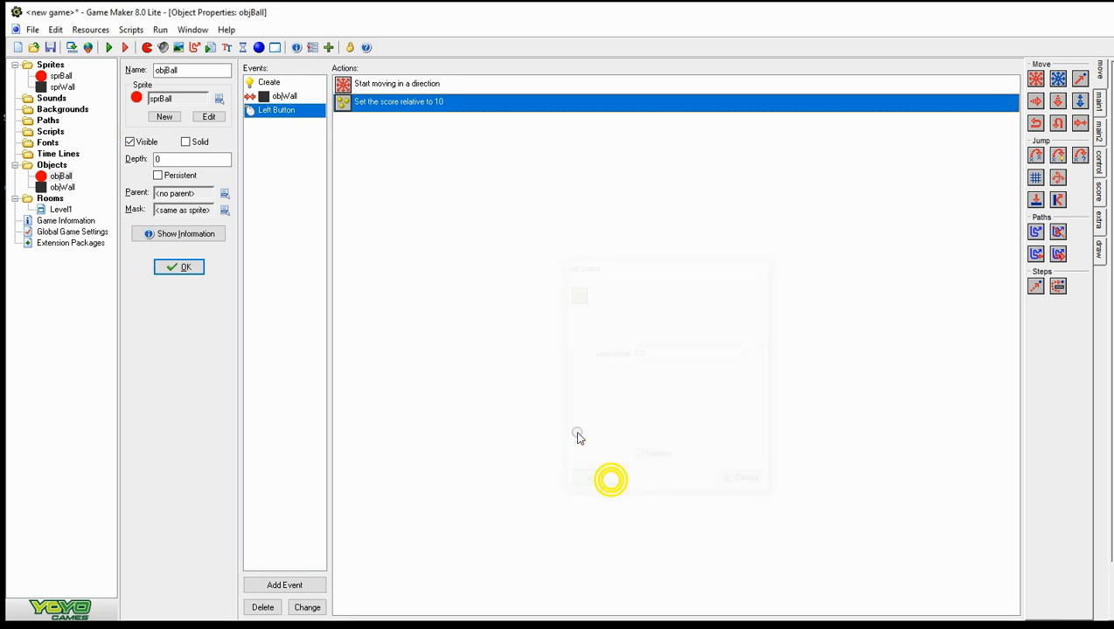
# Test-run the game, try repeatedly to hit the moving ball to check both its motion change and the scoring, and close the game
pyautogui.click(110, 47)
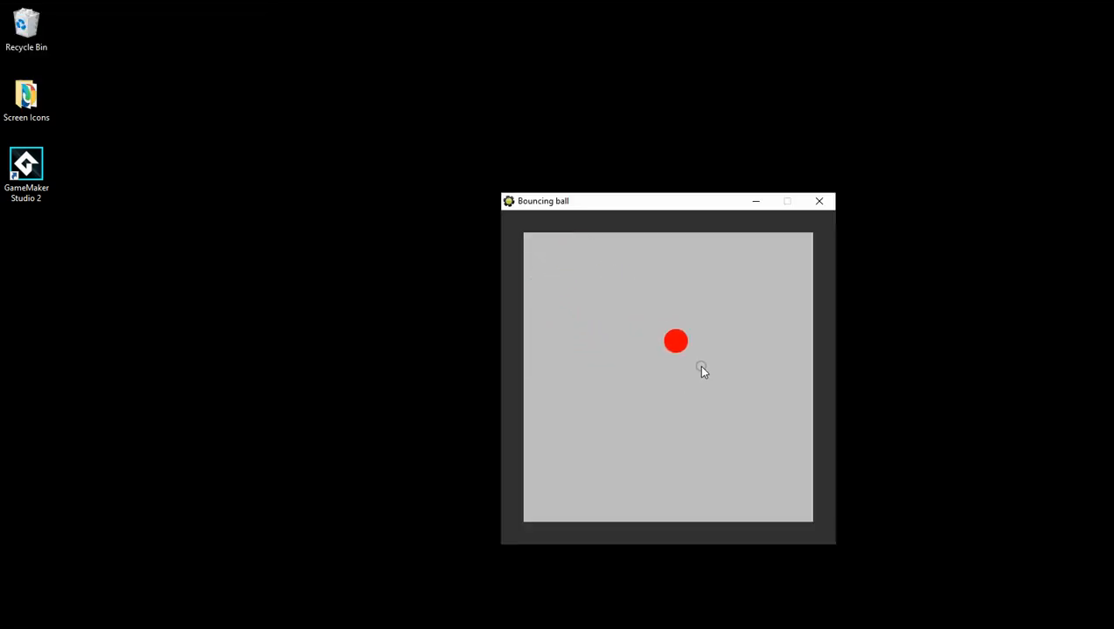
pyautogui.click(699, 366)
pyautogui.click(626, 385)
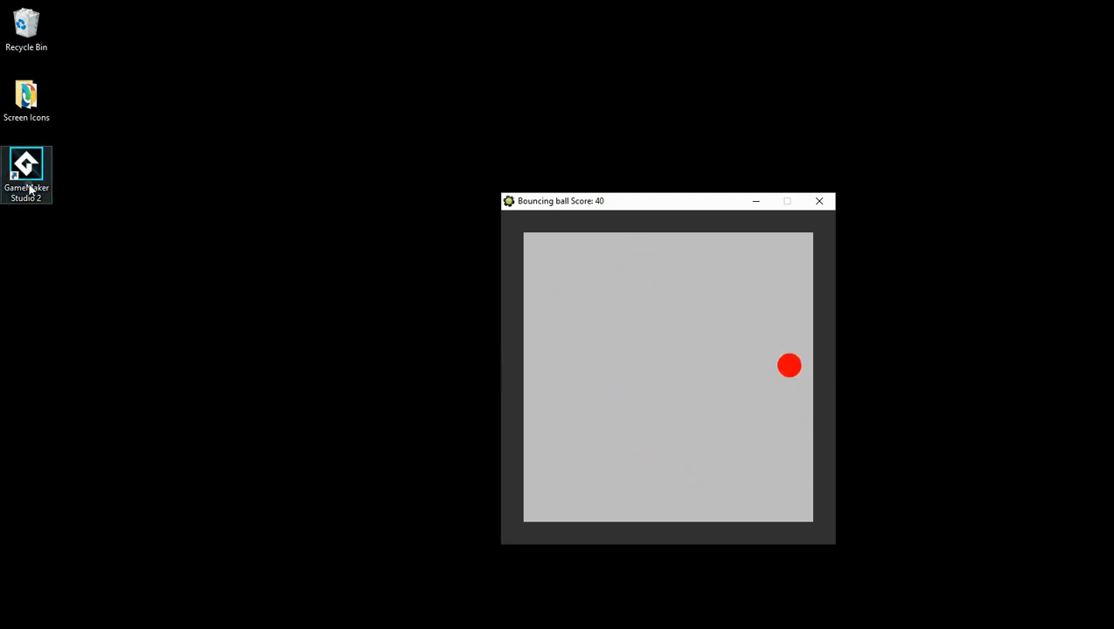
pyautogui.click(590, 378)
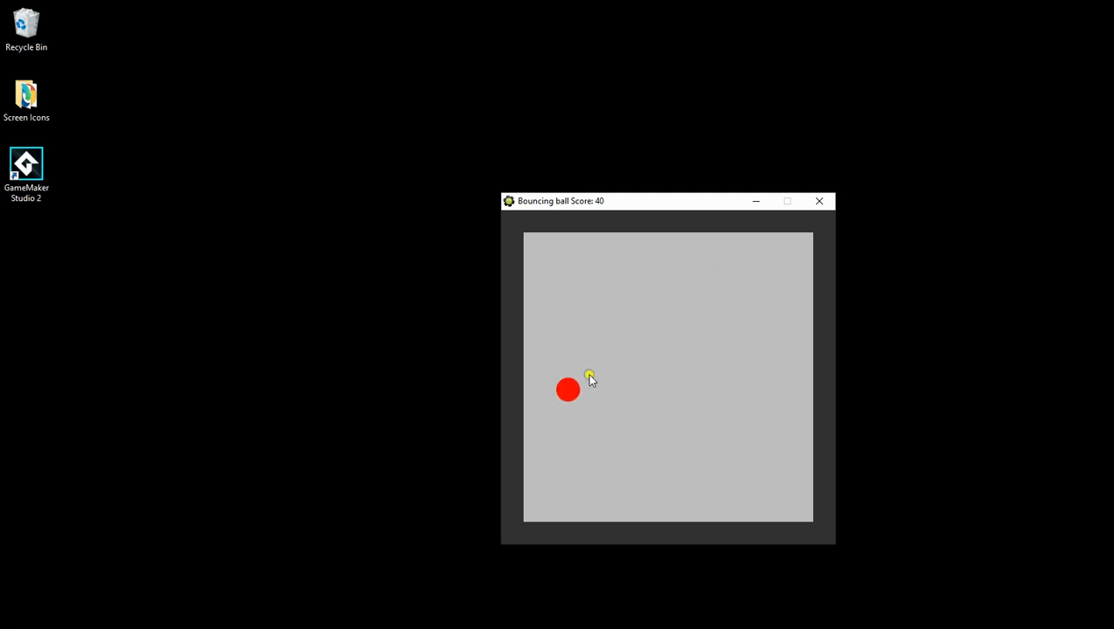
pyautogui.click(620, 301)
pyautogui.click(604, 429)
pyautogui.click(620, 362)
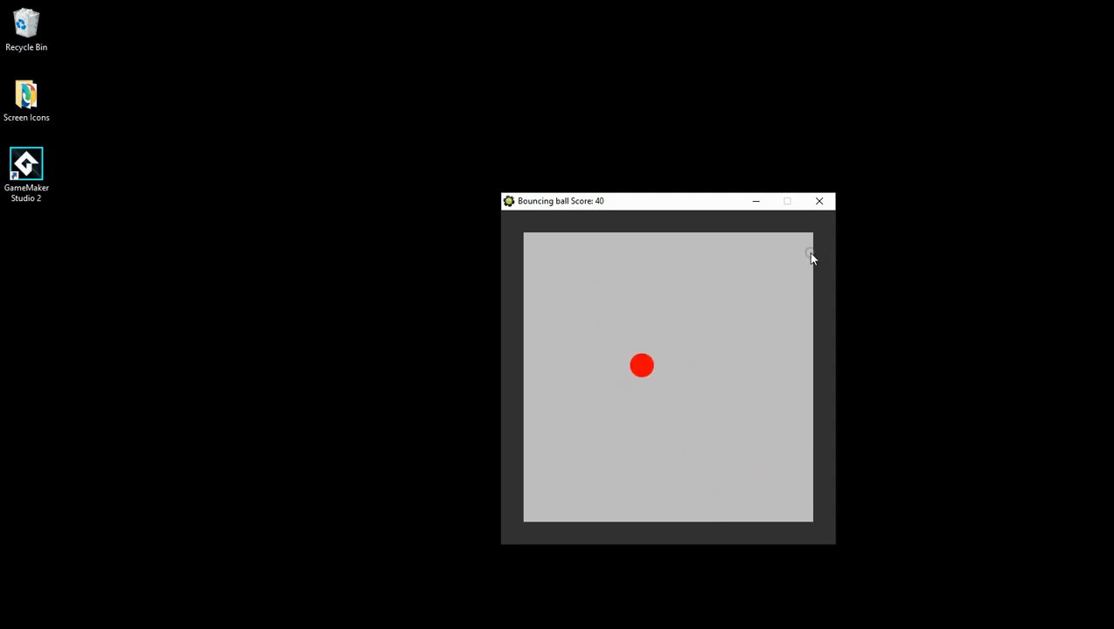
pyautogui.click(822, 202)
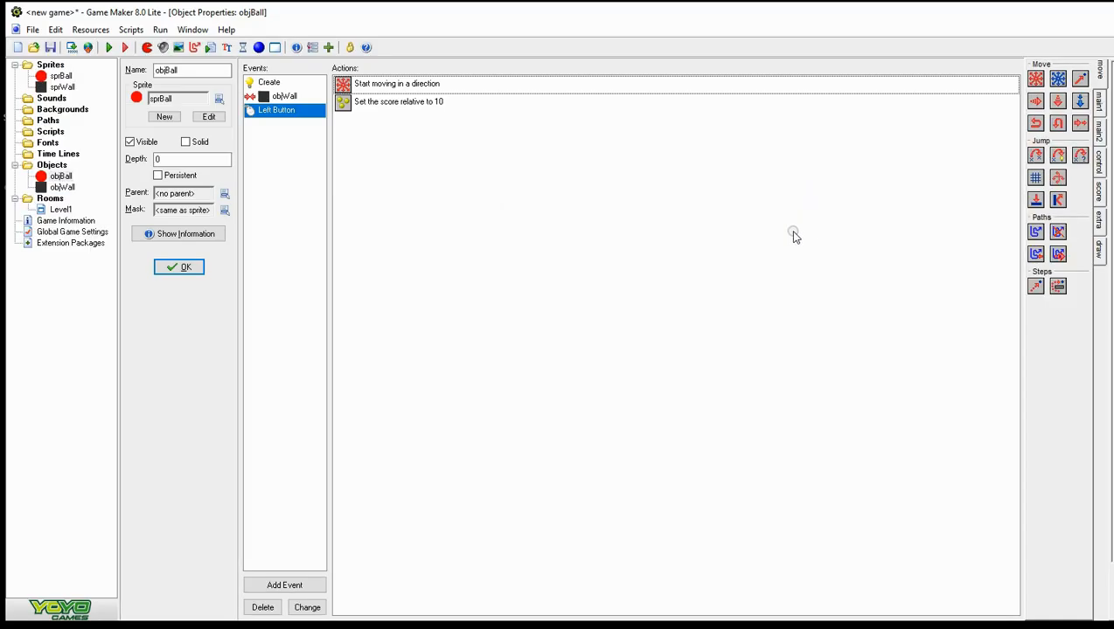